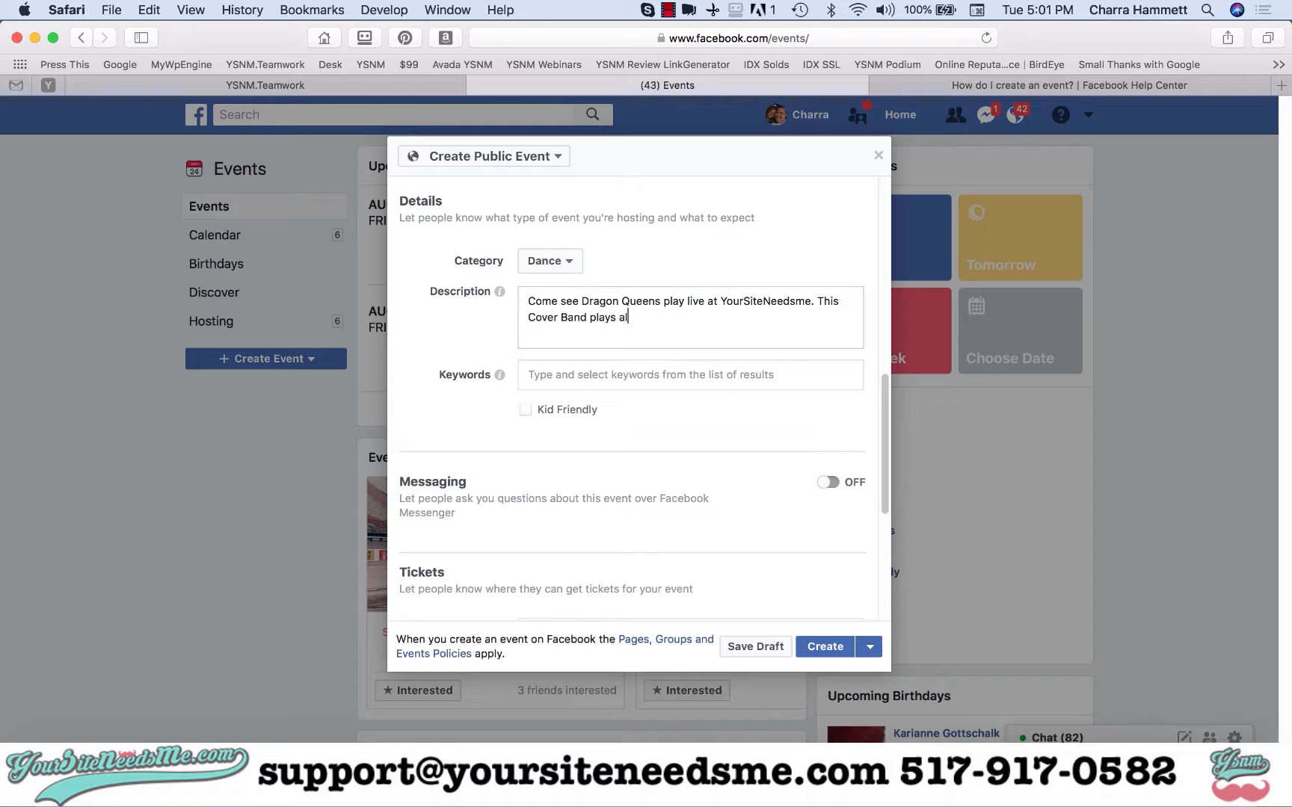
# - Complete the event description's last sentence so it reads "This Cover Band plays all of your favorite songs & takes requests!"
pyautogui.write('ite sont')
pyautogui.write('gs & takes requests!')
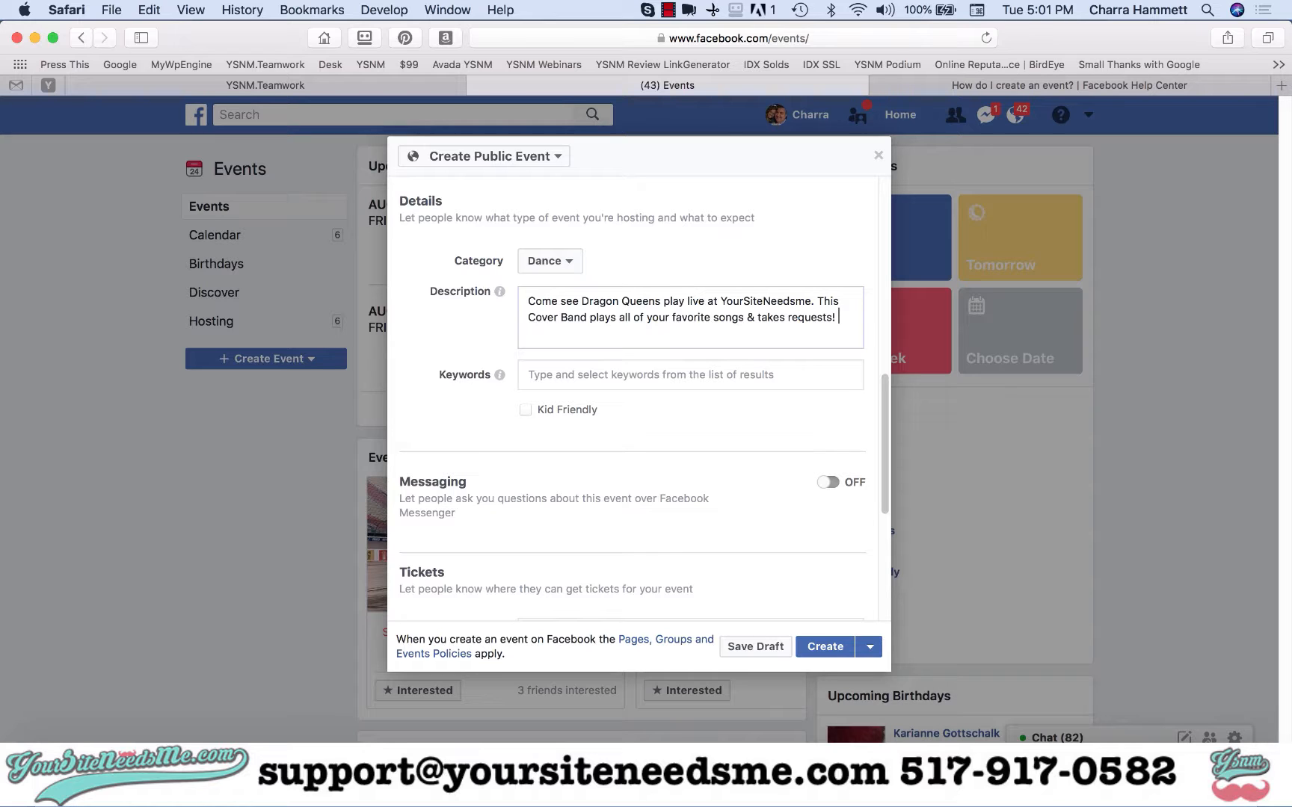
# - Try the event keywords band, Dance pop and Bar, clearing the Keywords field again
pyautogui.click(606, 375)
pyautogui.write('band')
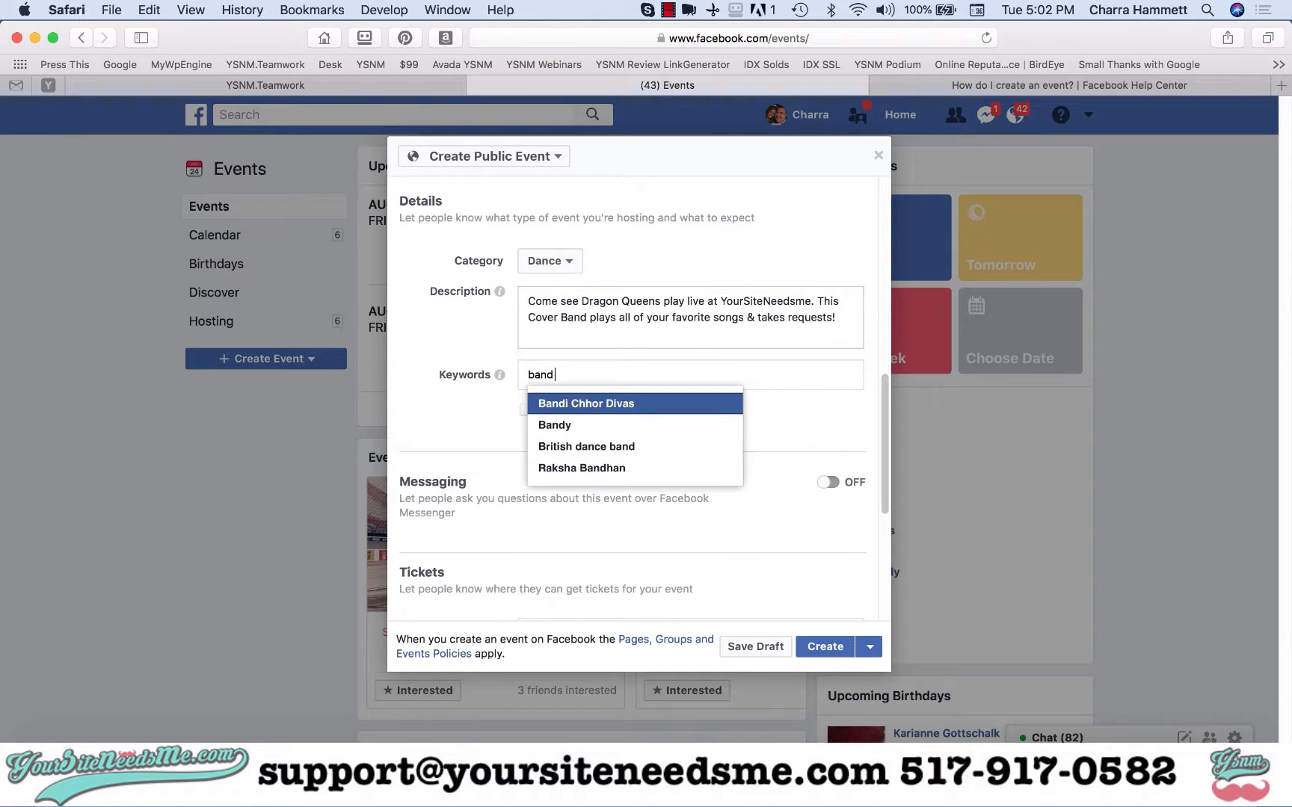
pyautogui.press('super+a')
pyautogui.write('Dance')
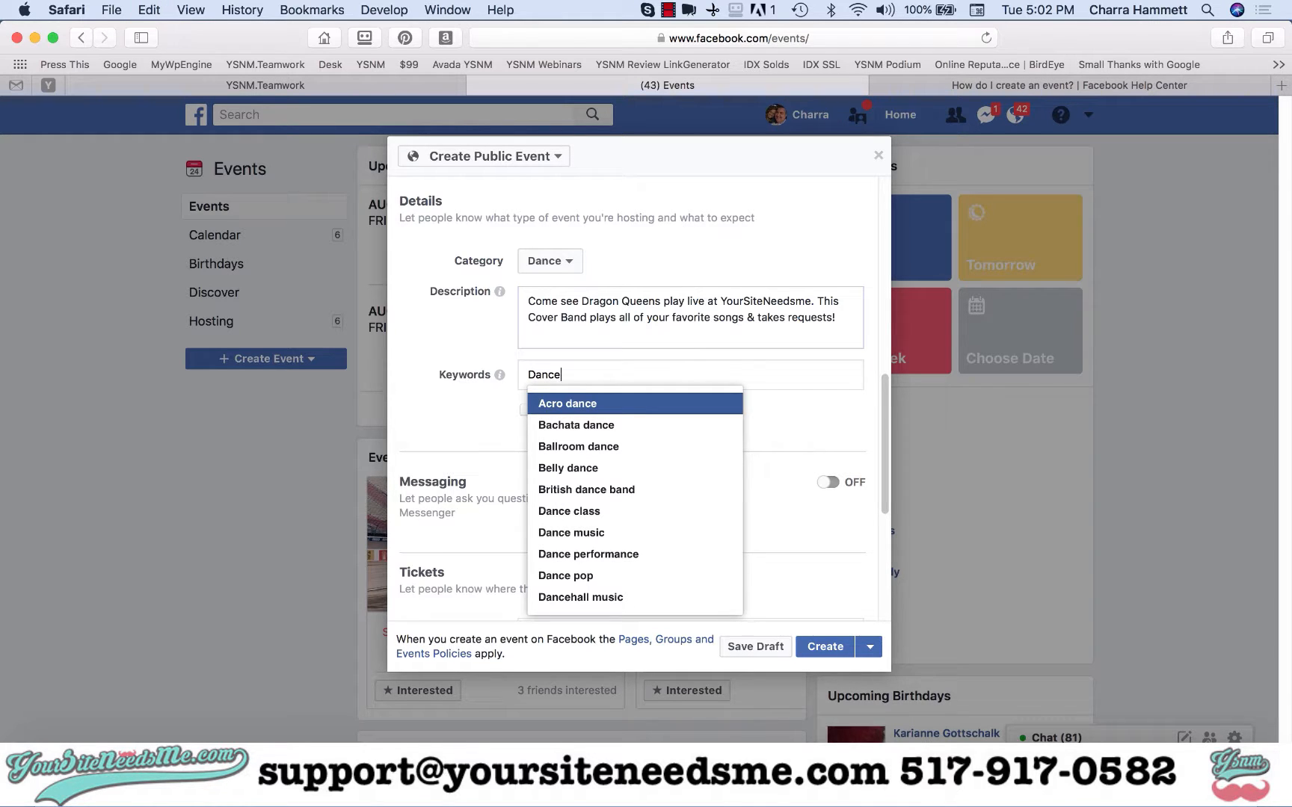
pyautogui.click(579, 577)
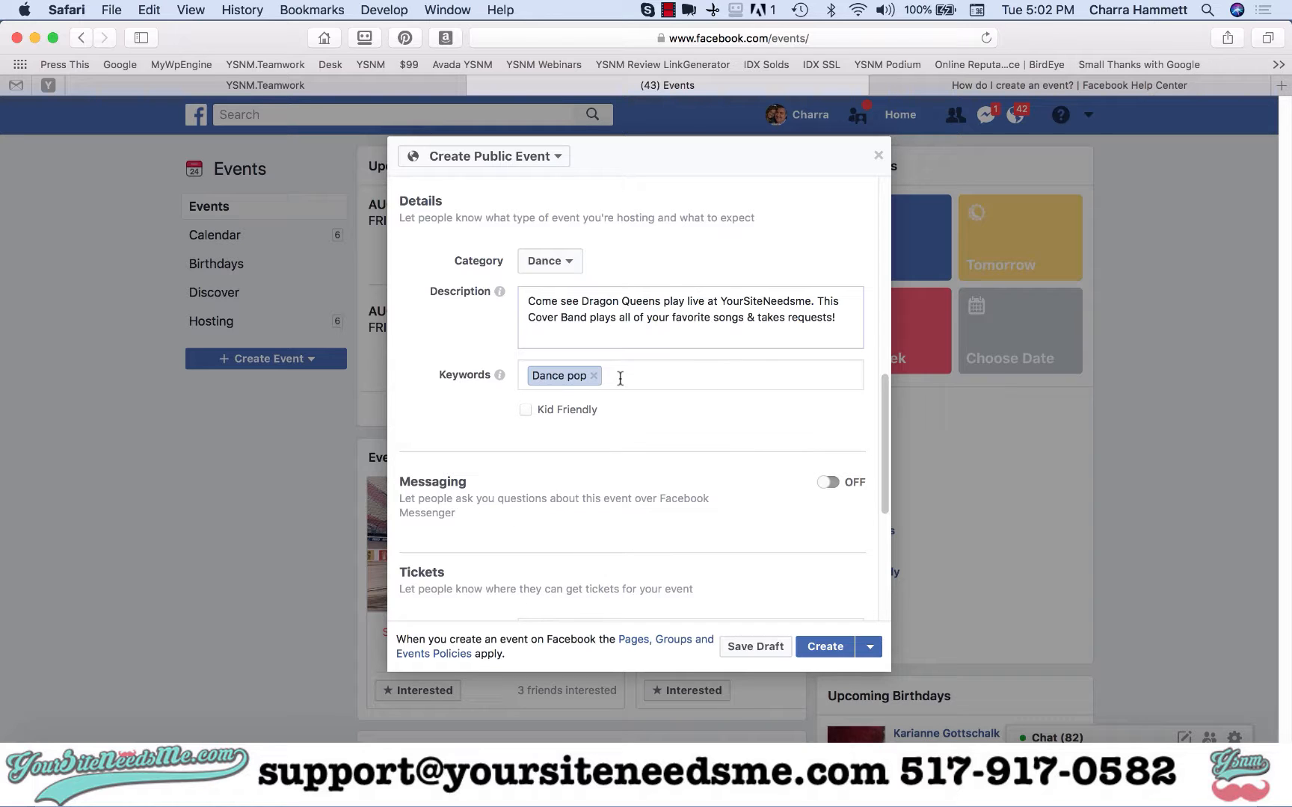
pyautogui.write('Bar')
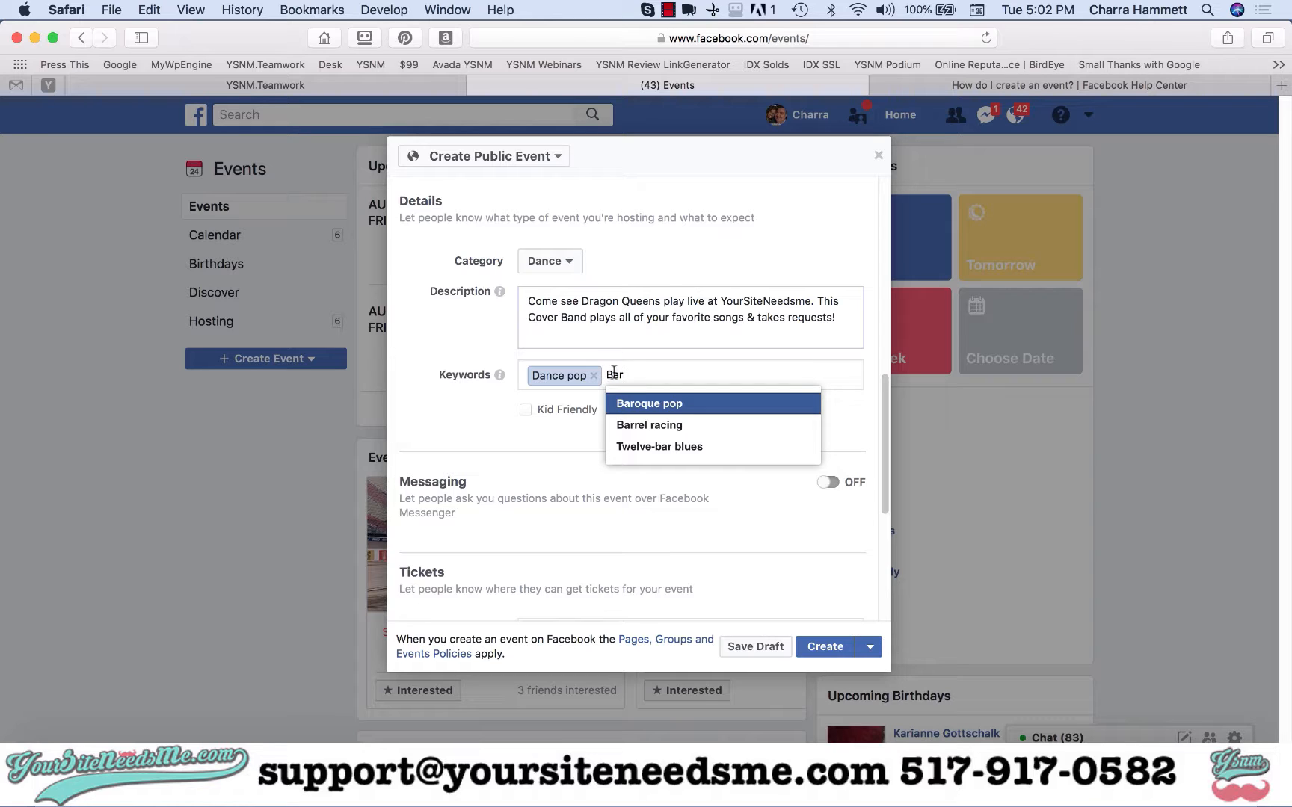
pyautogui.click(593, 375)
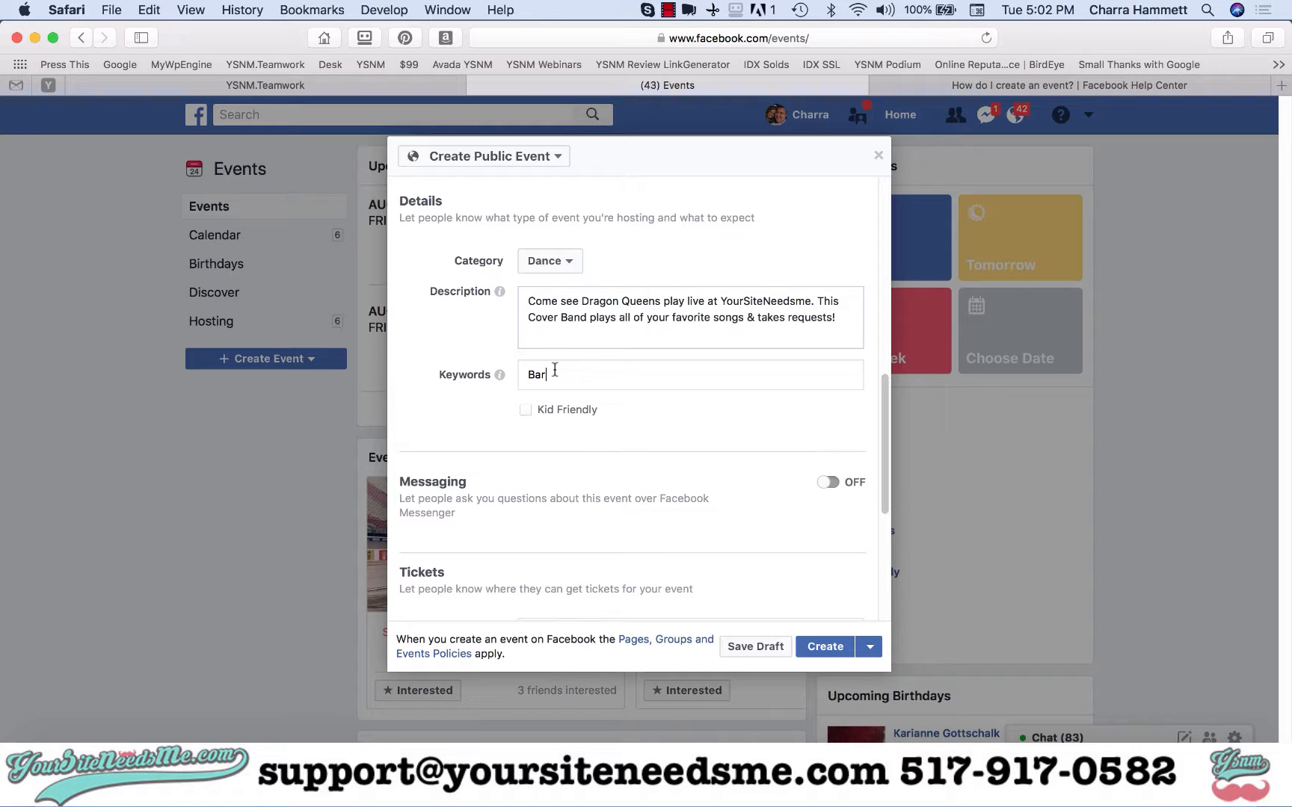
pyautogui.moveTo(555, 370); pyautogui.dragTo(489, 371)
pyautogui.press('BackSpace')
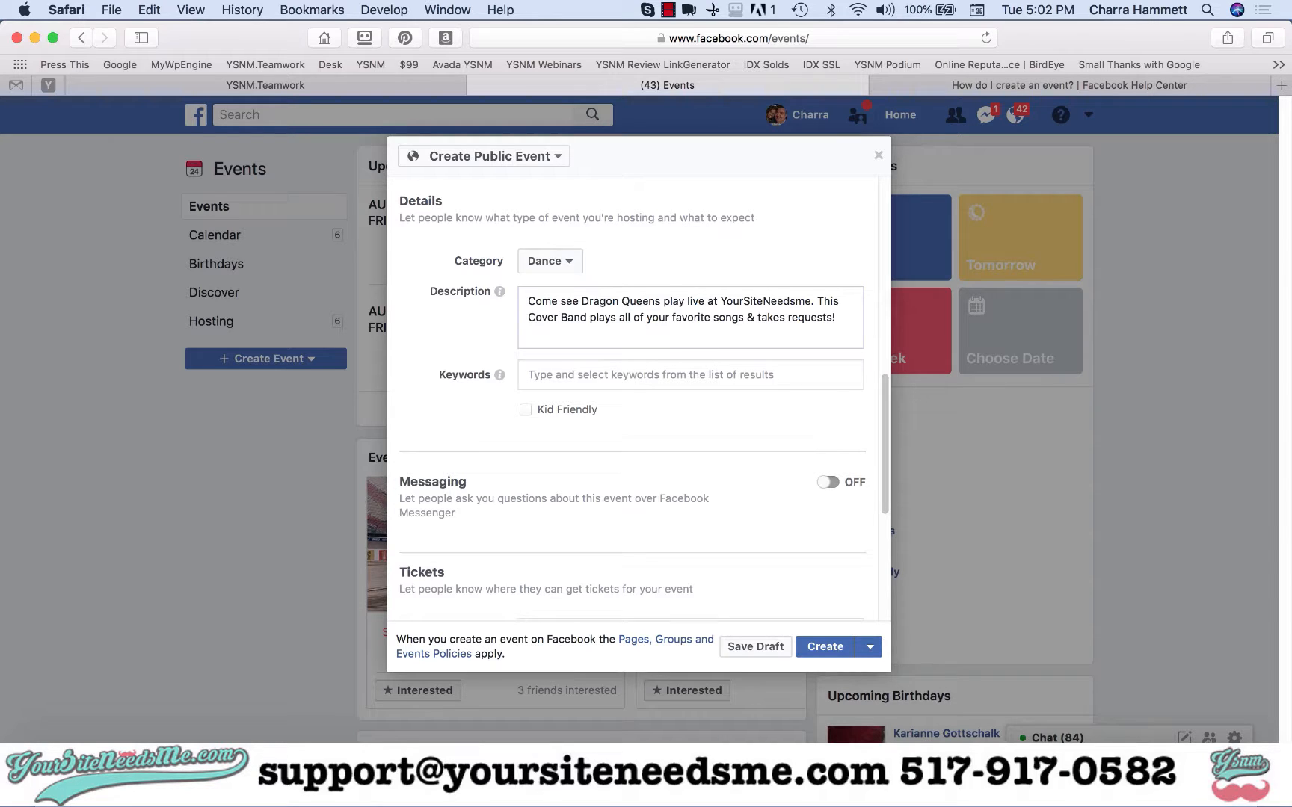
# - Try Dragon and Live Band as event keywords, leaving the Keywords field empty
pyautogui.write('Imag')
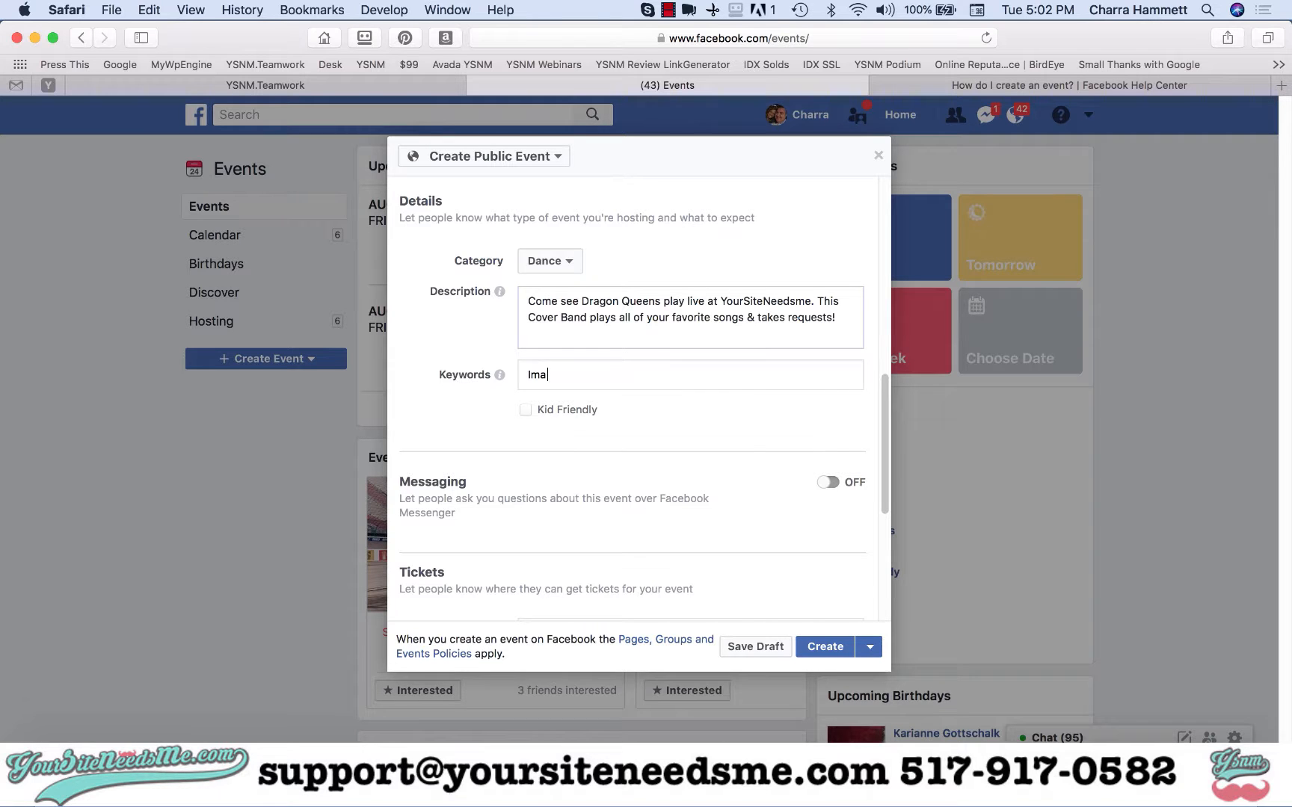
pyautogui.press('BackSpace')
pyautogui.press('BackSpace')
pyautogui.press('BackSpace')
pyautogui.write('Dragon')
pyautogui.press('BackSpace')
pyautogui.press('BackSpace')
pyautogui.press('BackSpace')
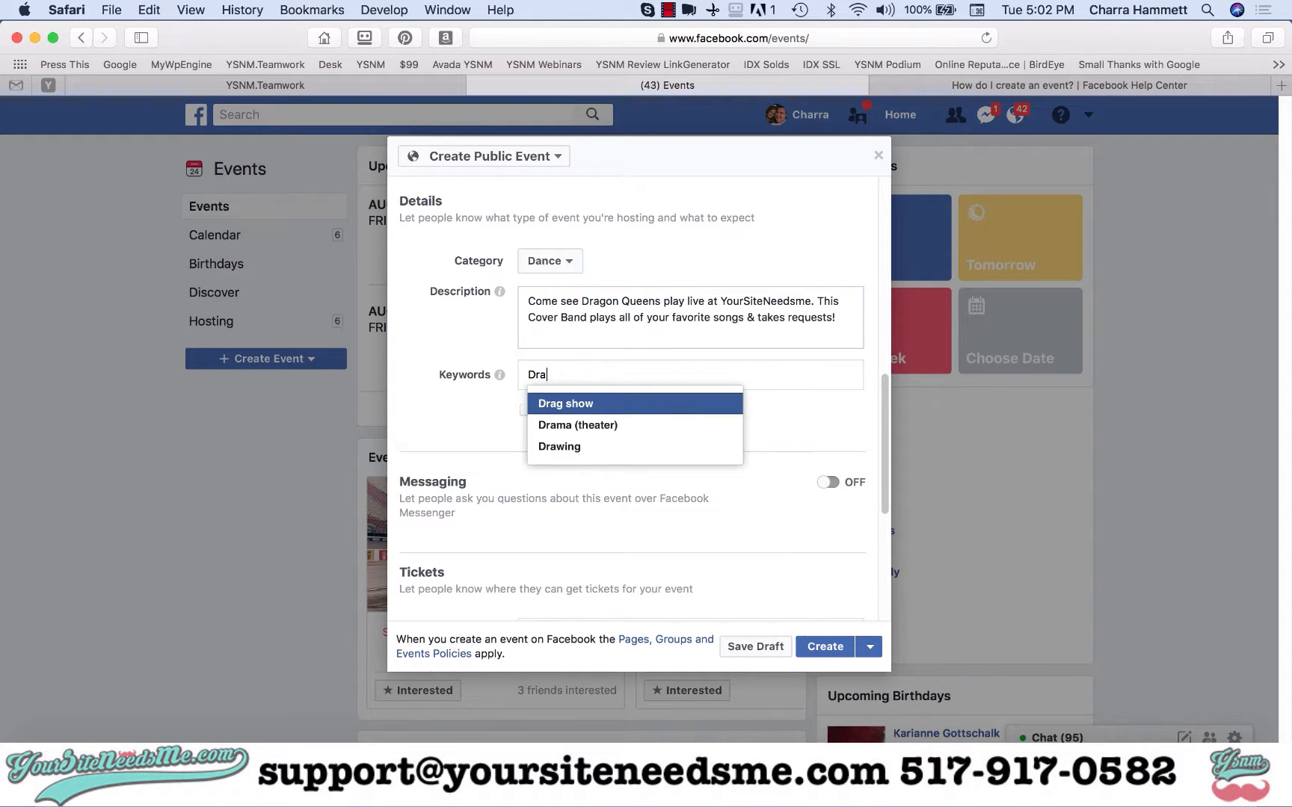
pyautogui.press('Down')
pyautogui.press('Down')
pyautogui.press('super+a')
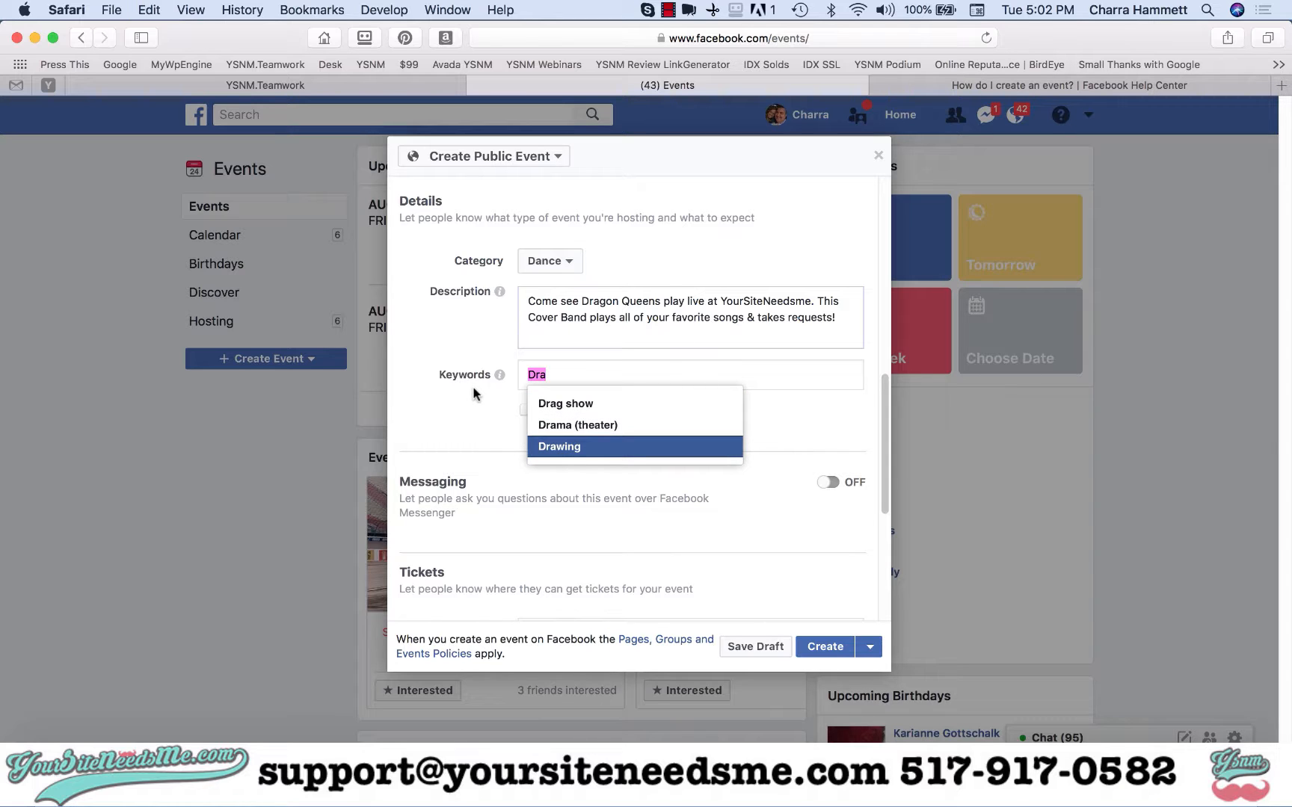
pyautogui.write('L')
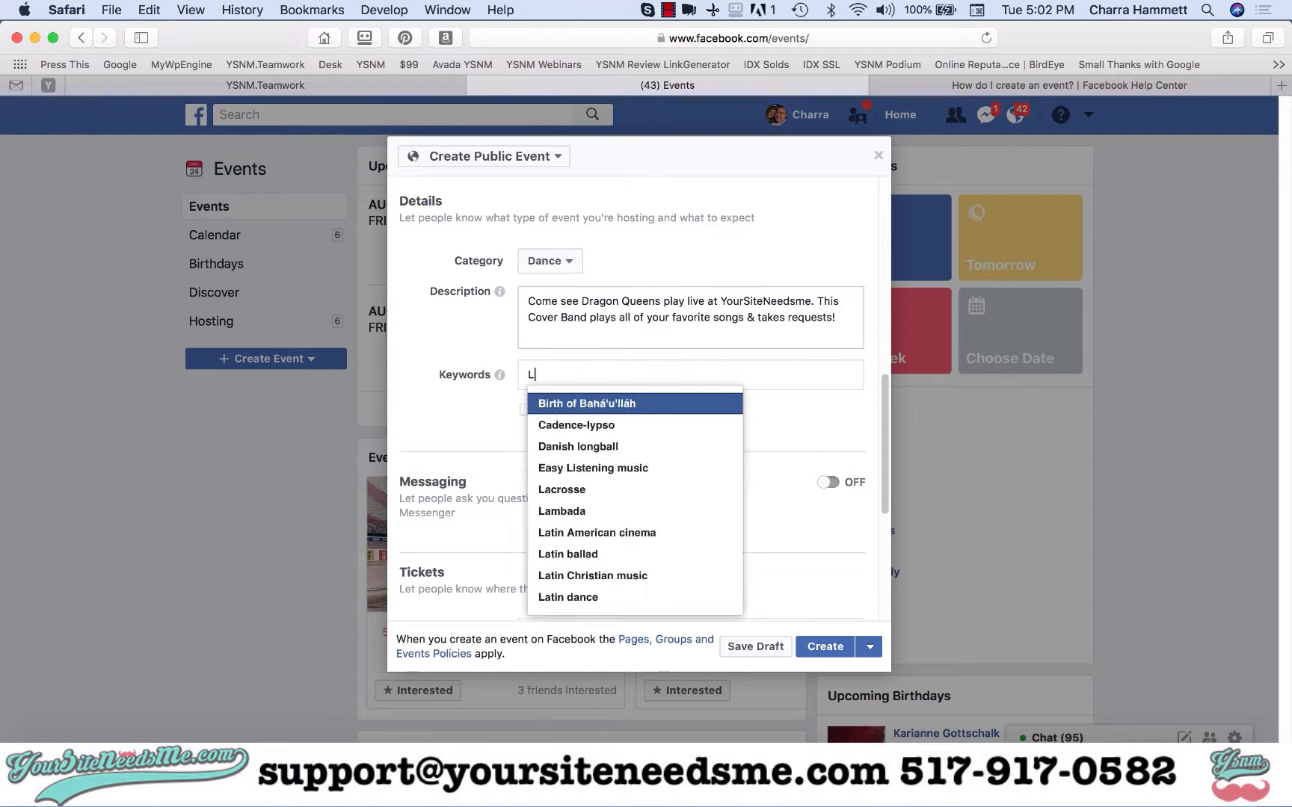
pyautogui.write('ive Band')
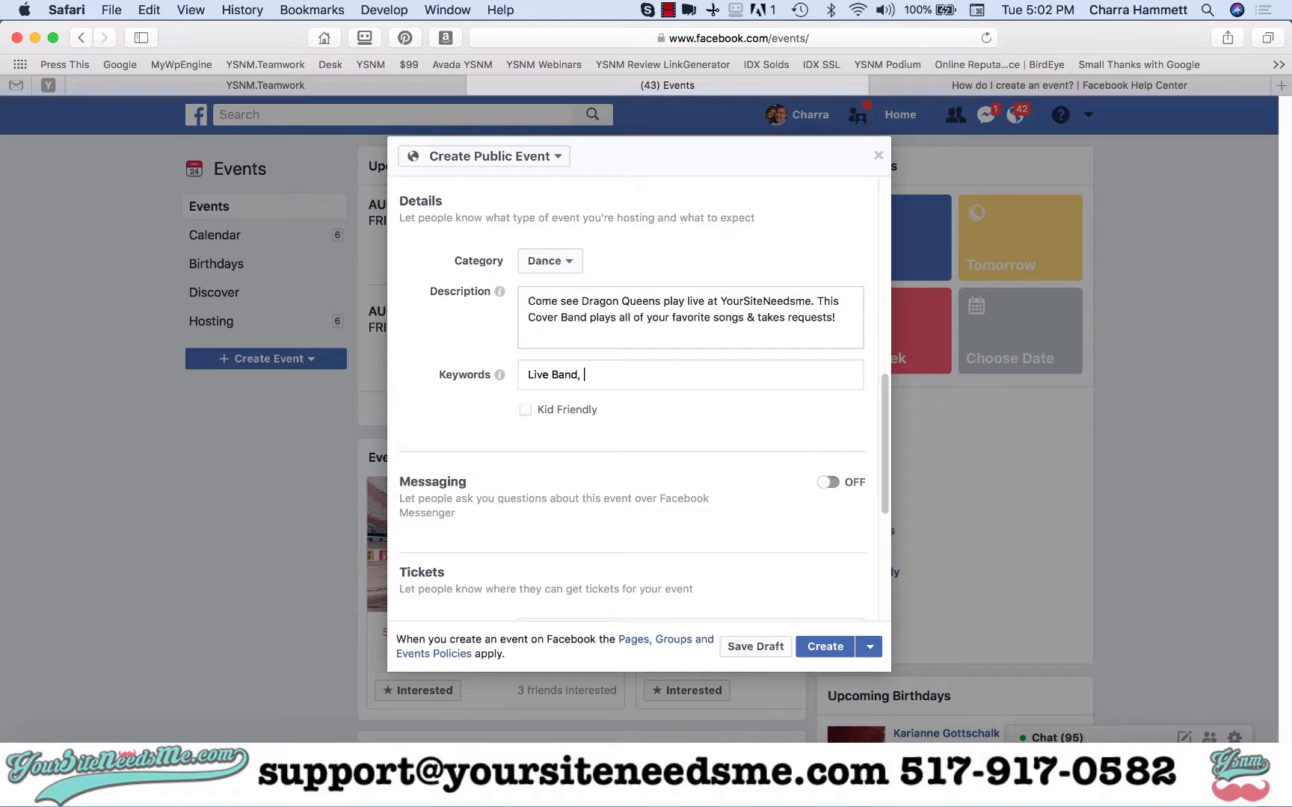
pyautogui.write(',')
pyautogui.press('super+a')
pyautogui.press('BackSpace')
# - Turn on Messaging so people can ask questions about the event over Facebook Messenger
pyautogui.scroll(-3, 481, 444)
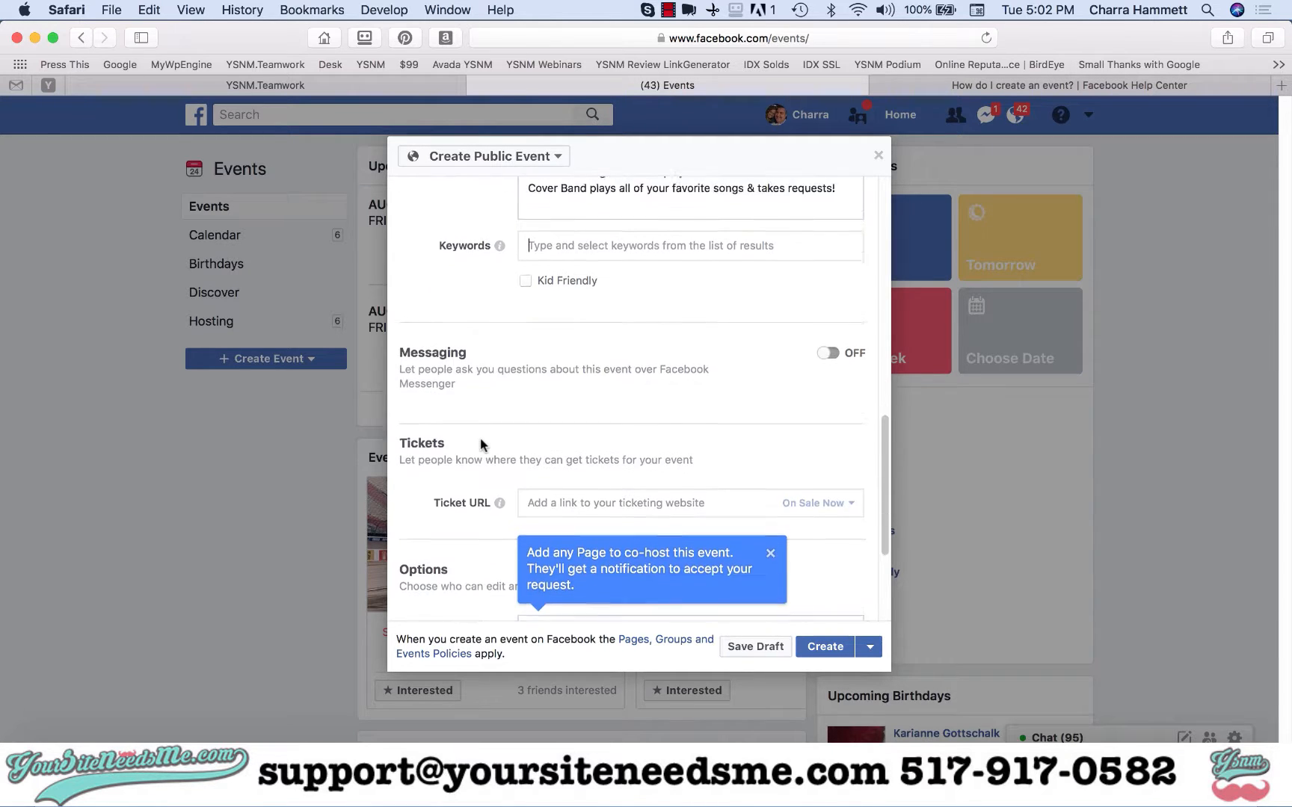
pyautogui.scroll(-1, 480, 444)
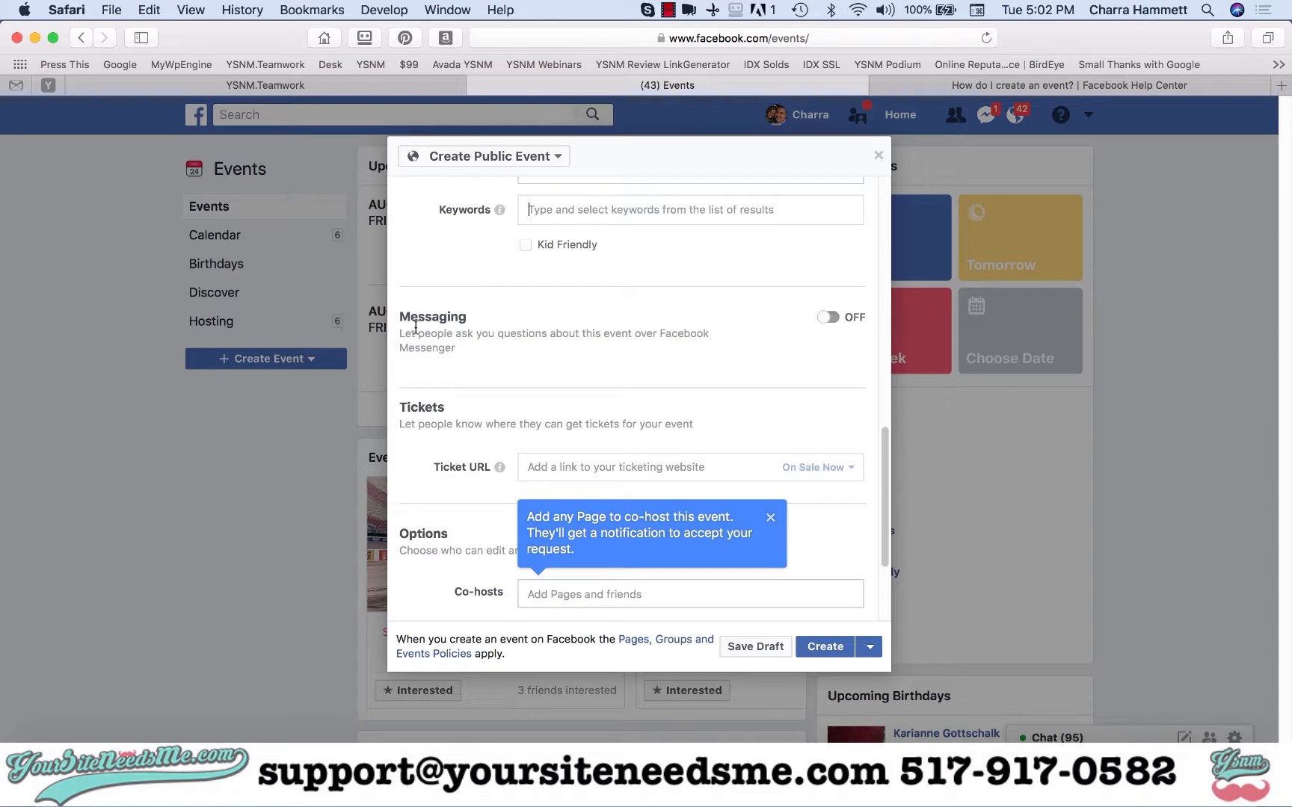
pyautogui.click(830, 317)
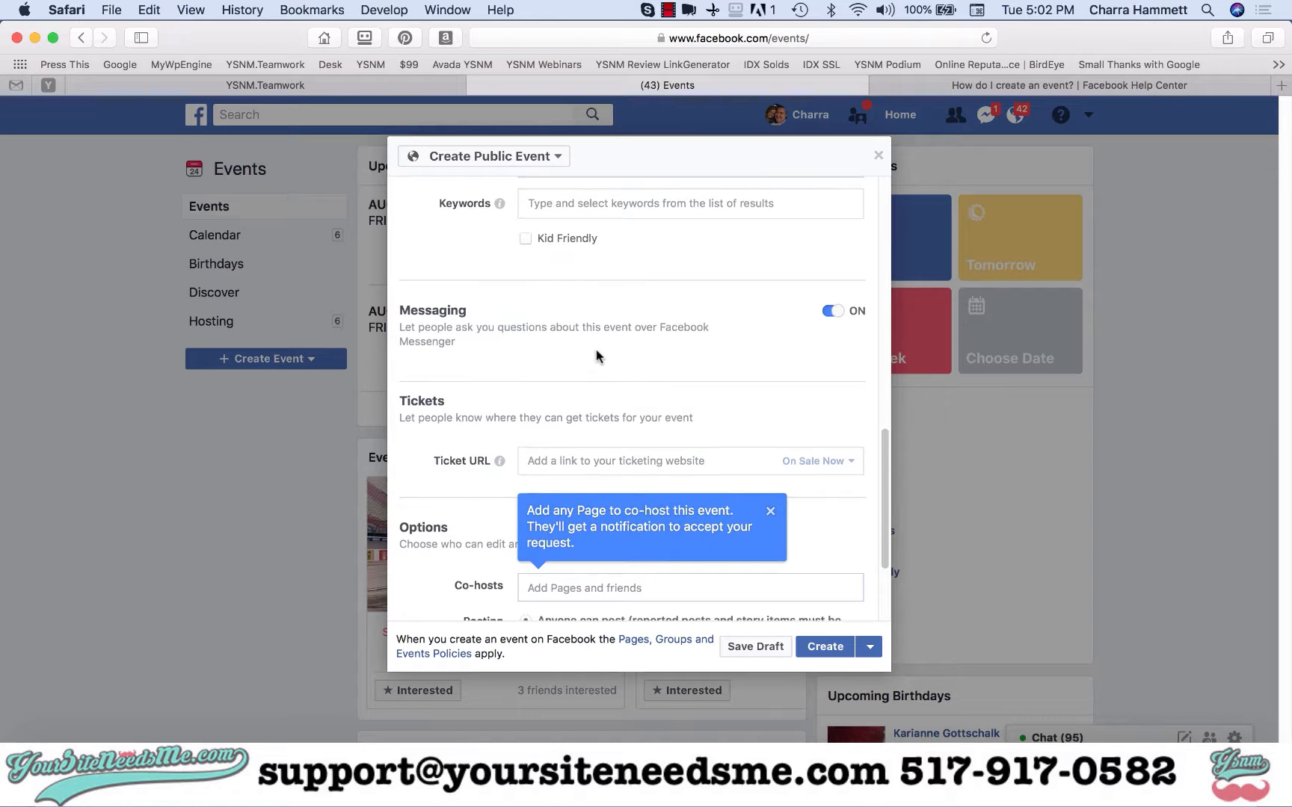
# - Dismiss the co-host tip and add a friend as co-host by searching for the friend's first name
pyautogui.scroll(-5, 600, 355)
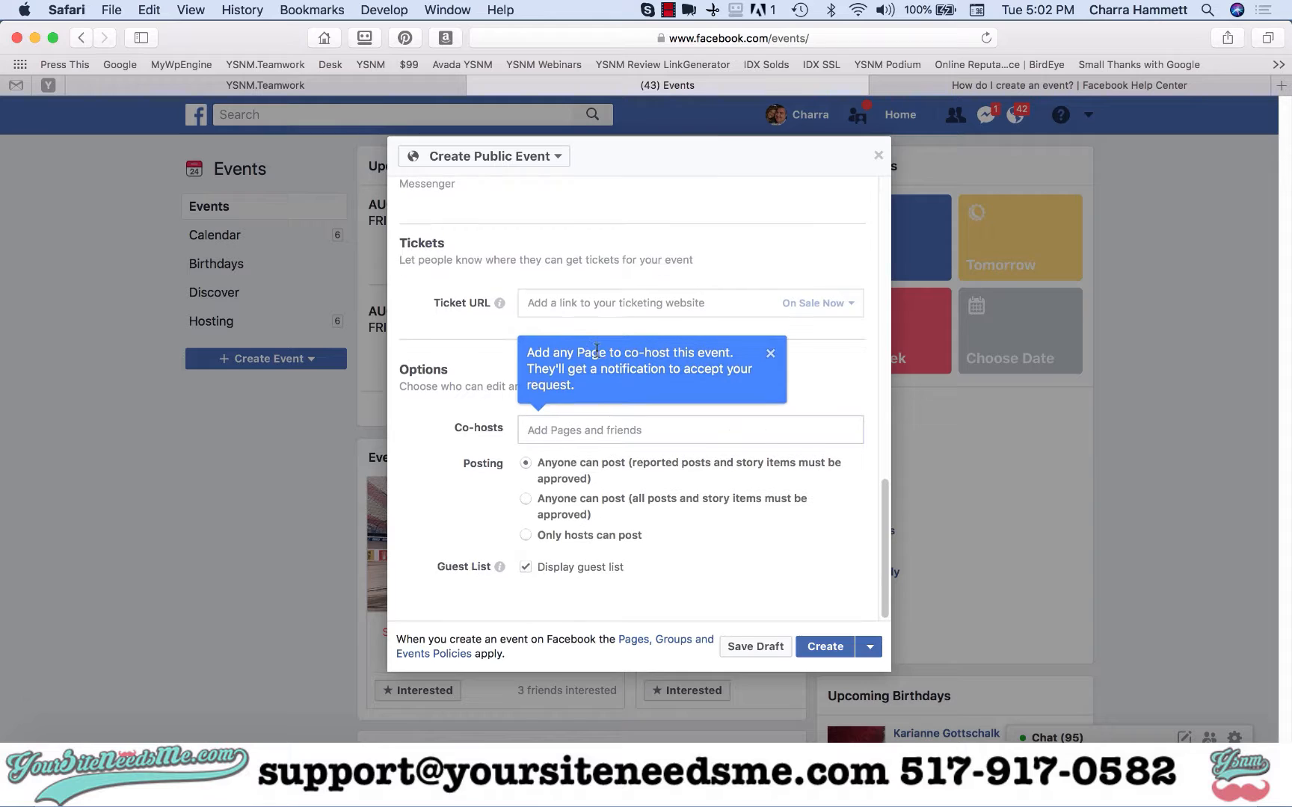
pyautogui.click(557, 302)
pyautogui.click(770, 356)
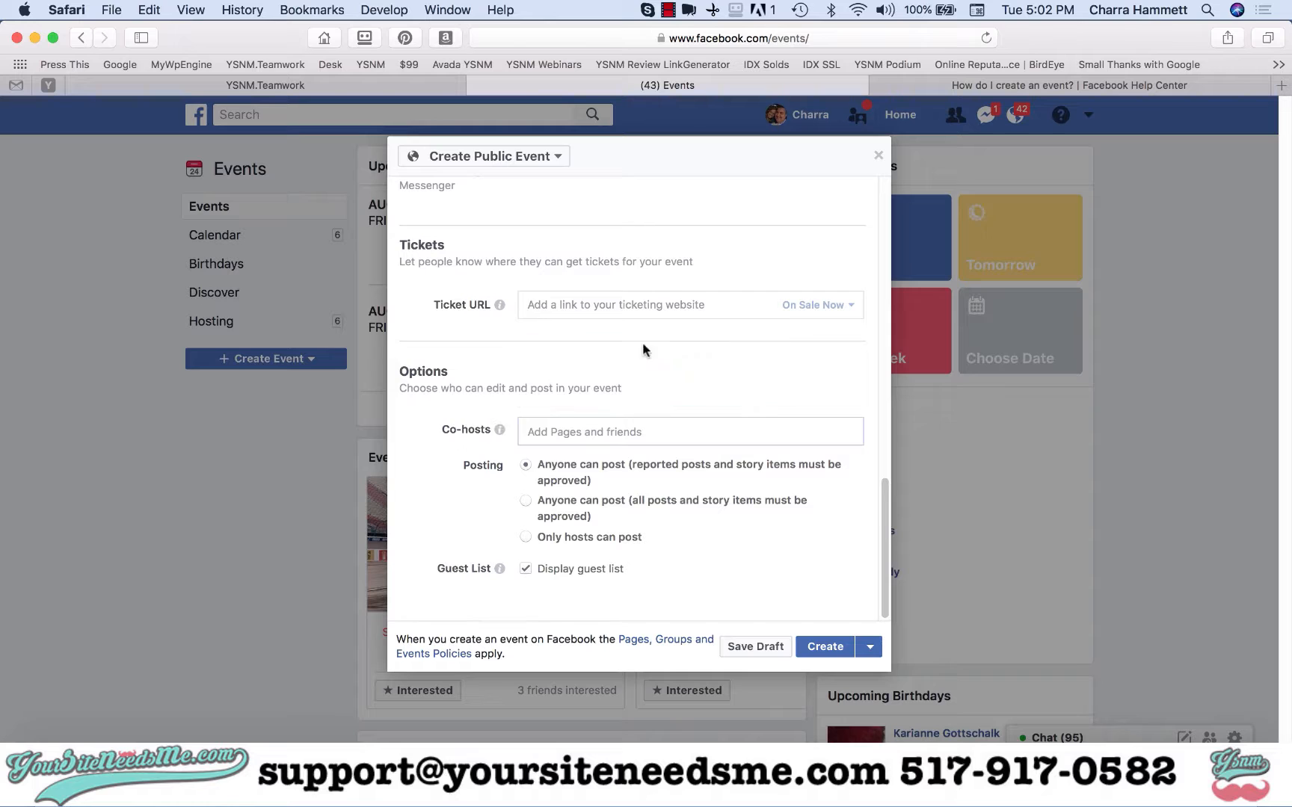
pyautogui.click(534, 431)
pyautogui.write('Brenda')
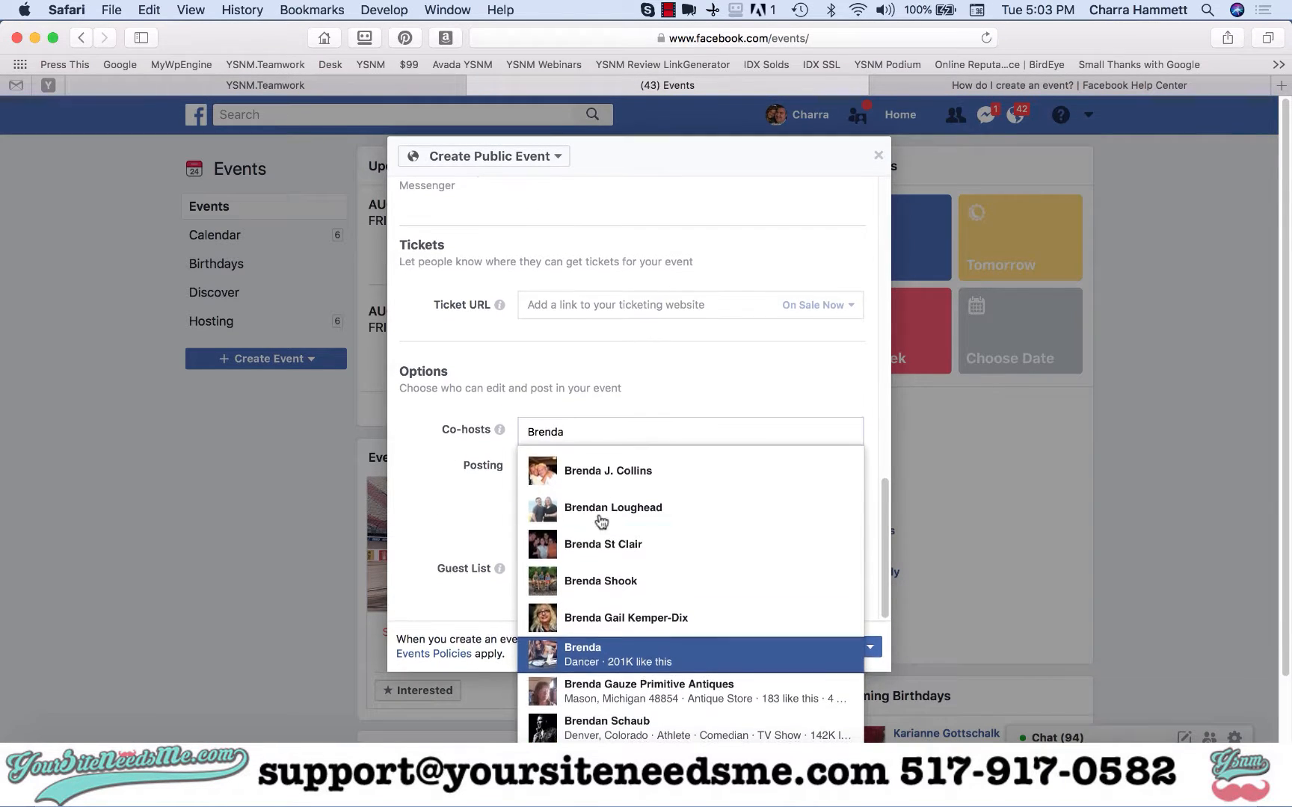
pyautogui.click(595, 471)
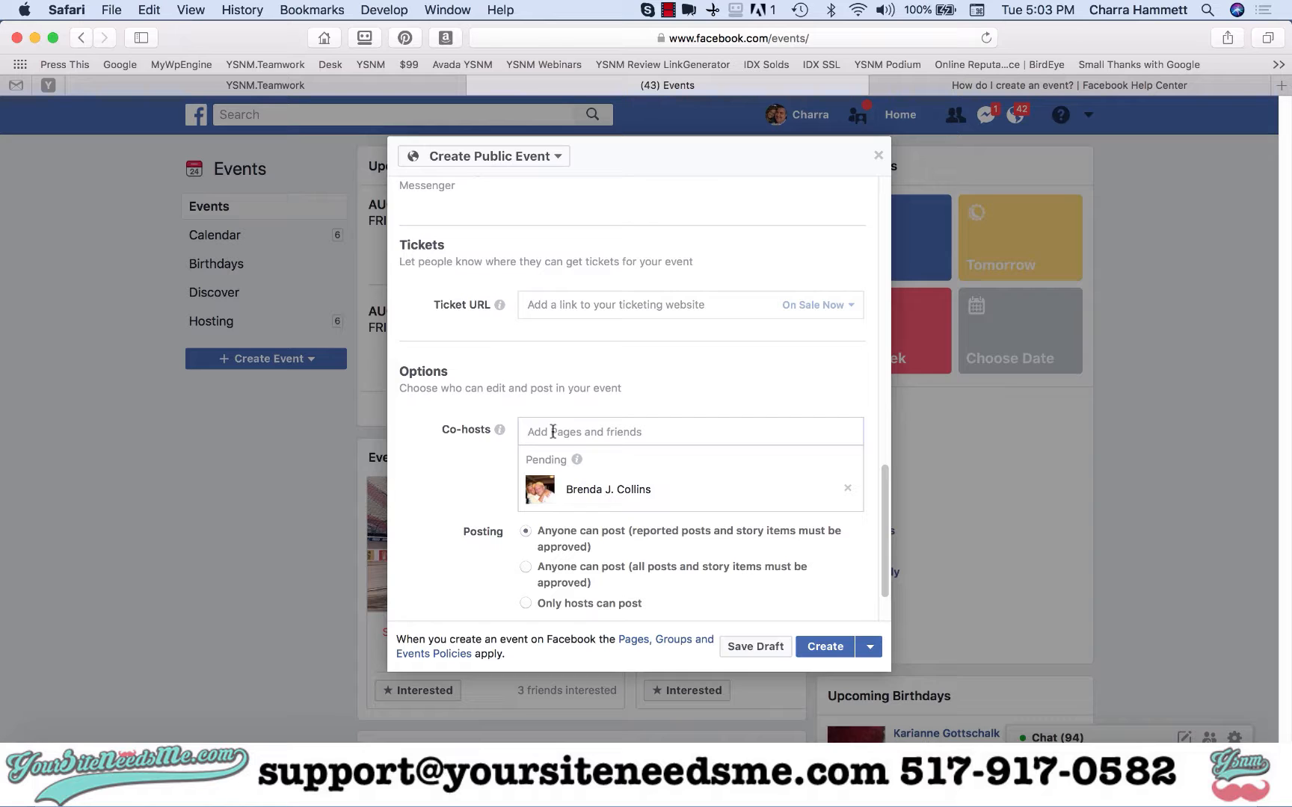
# - Search for "Johnson &" and add the Cogswell & Johnson band page as another co-host
pyautogui.write('Johnson')
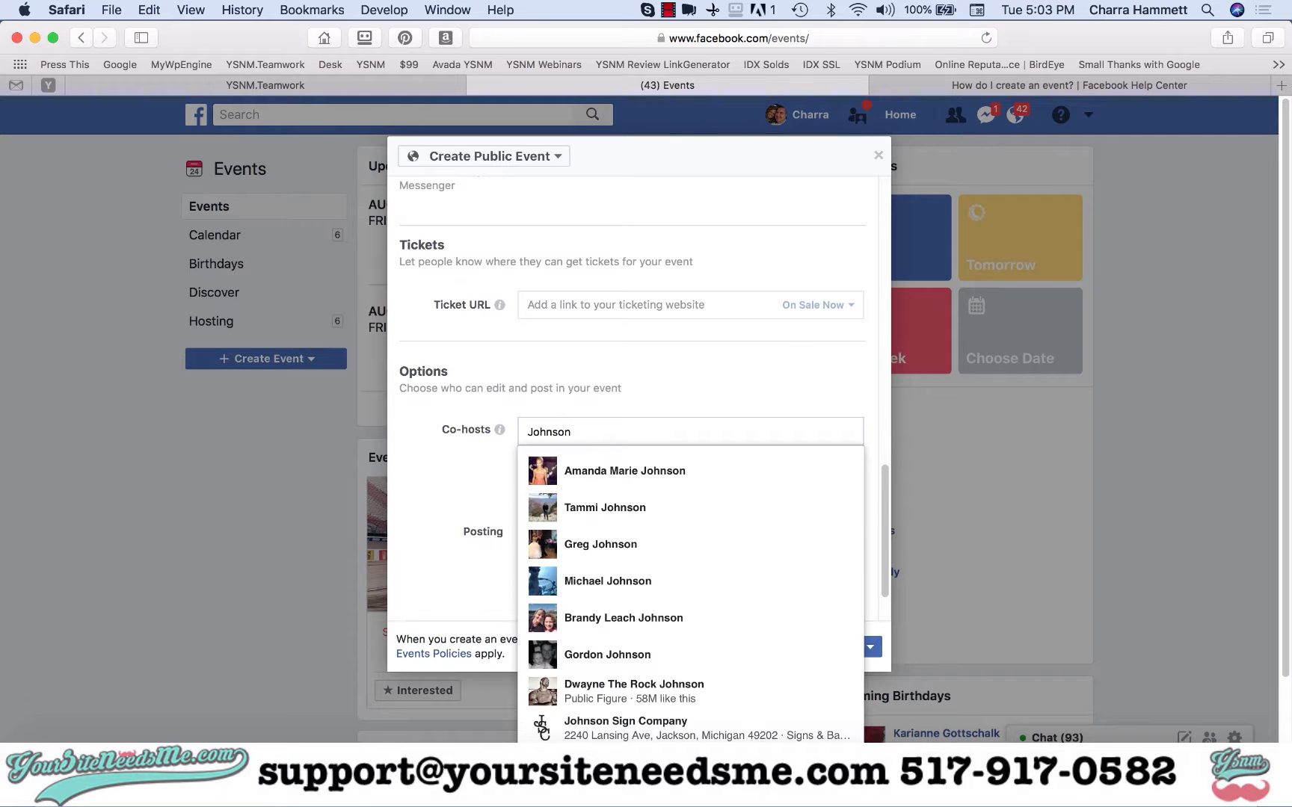
pyautogui.write(' &')
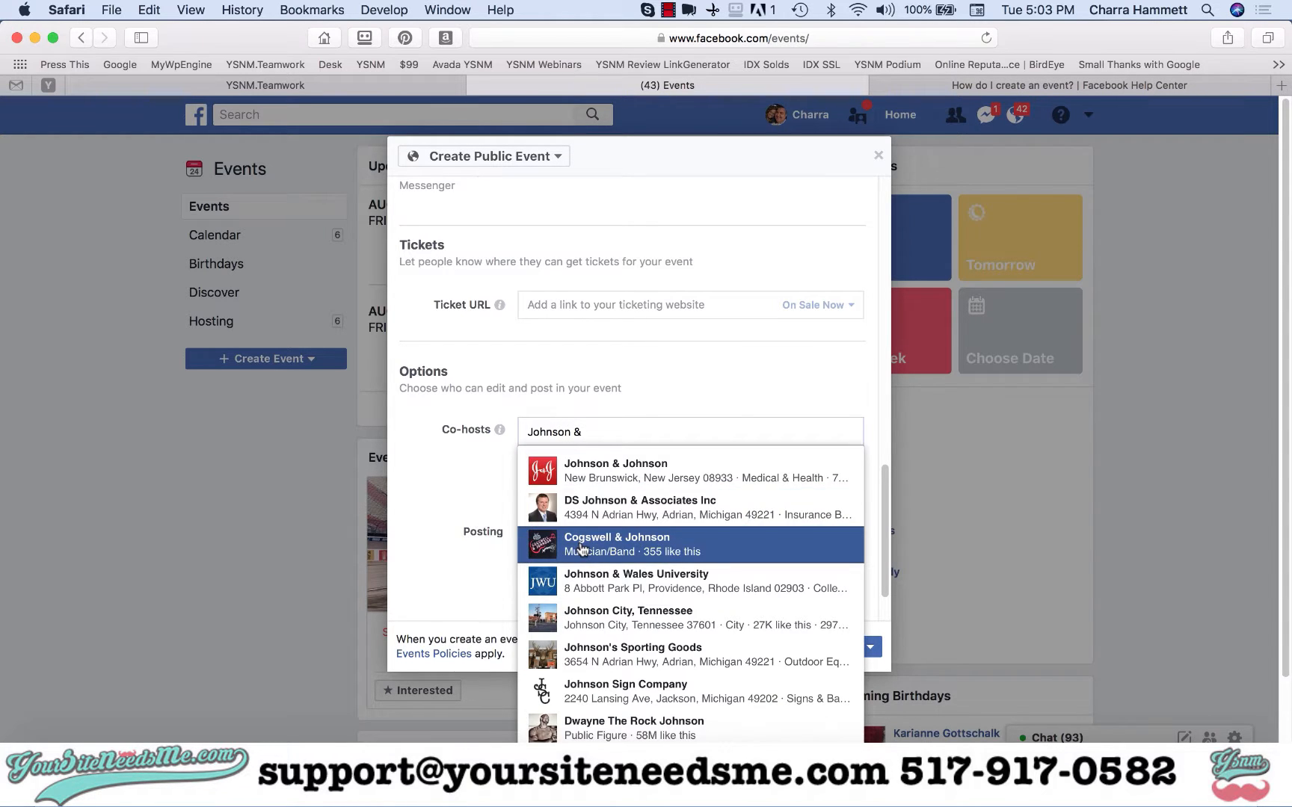
pyautogui.click(582, 549)
# - Replace the band in the event name so it reads "Cogswell & Johnson Playing LIVE at YourSiteNeedsMe"
pyautogui.scroll(10, 610, 391)
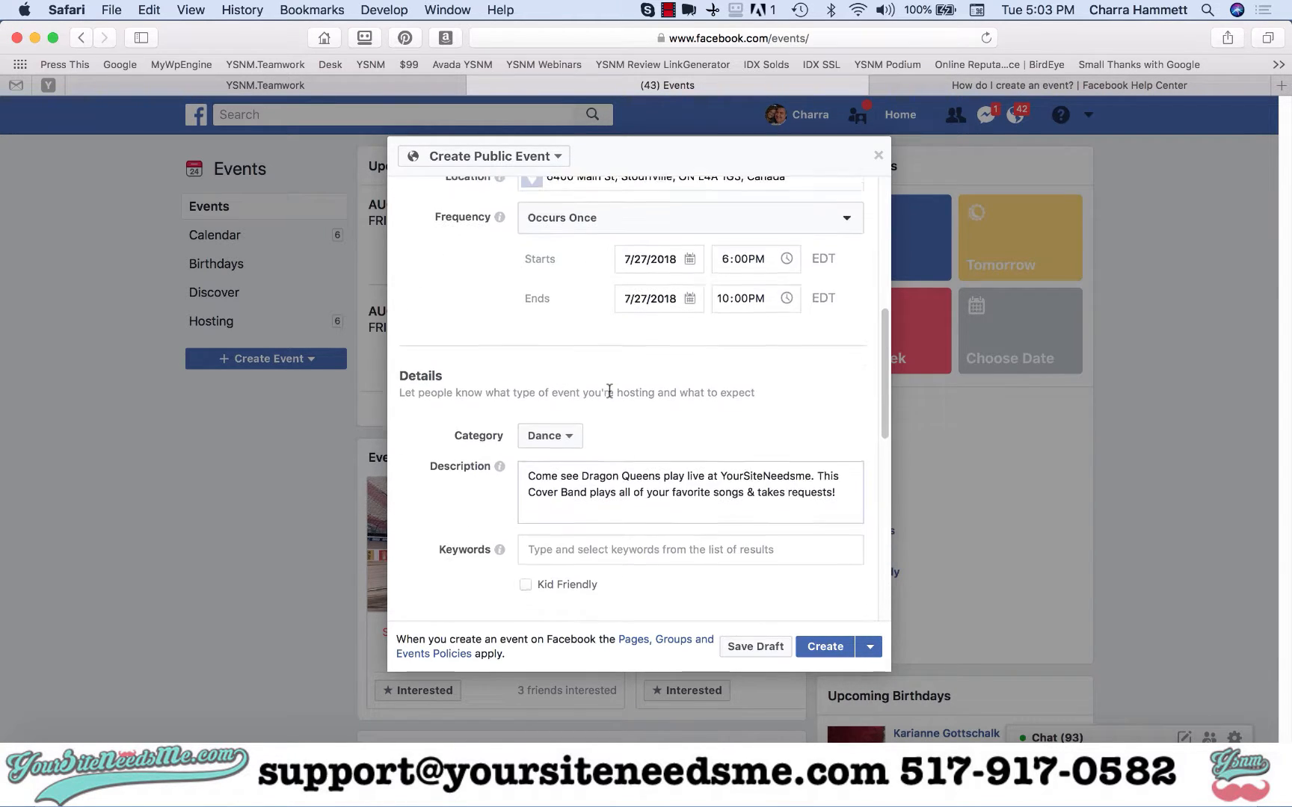
pyautogui.scroll(5, 609, 391)
pyautogui.click(605, 356)
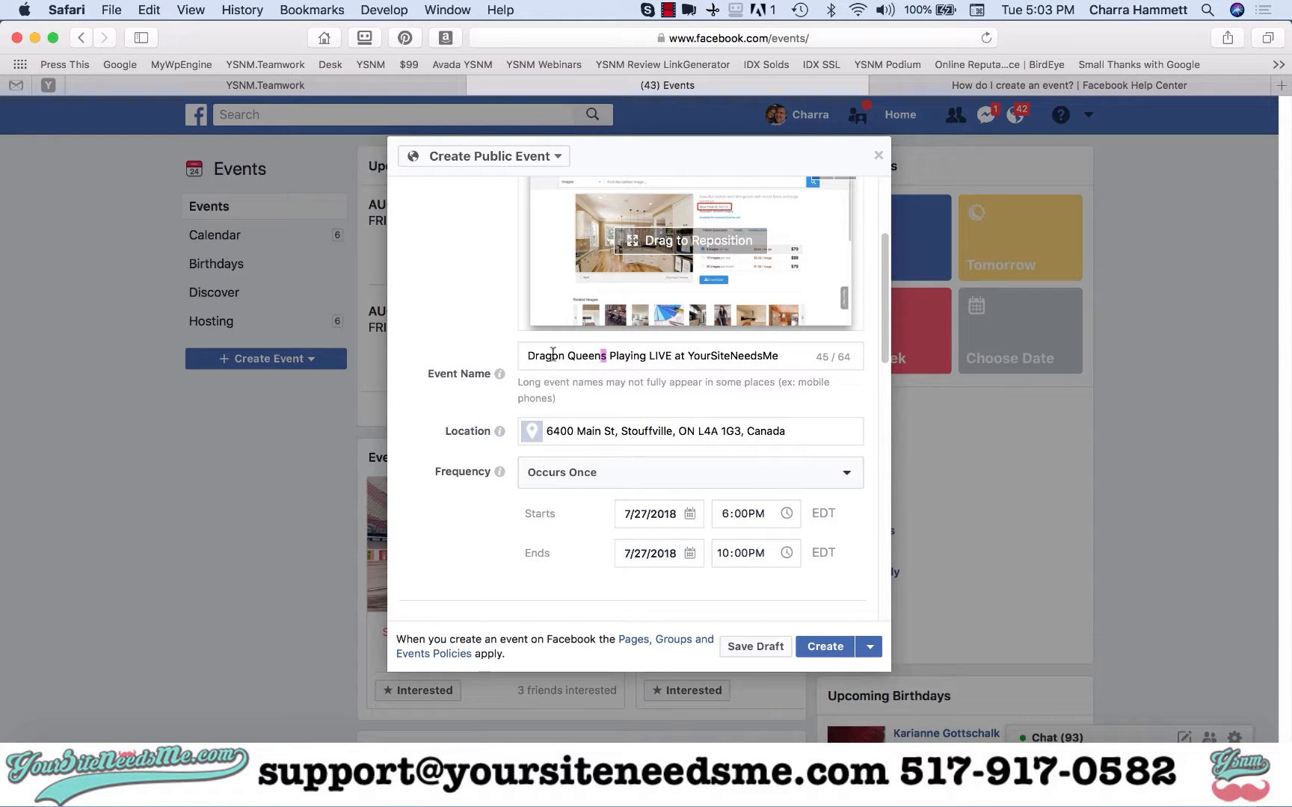
pyautogui.keyDown('shift'); pyautogui.click(528, 356); pyautogui.keyUp('shift')
pyautogui.write('Cogswell ')
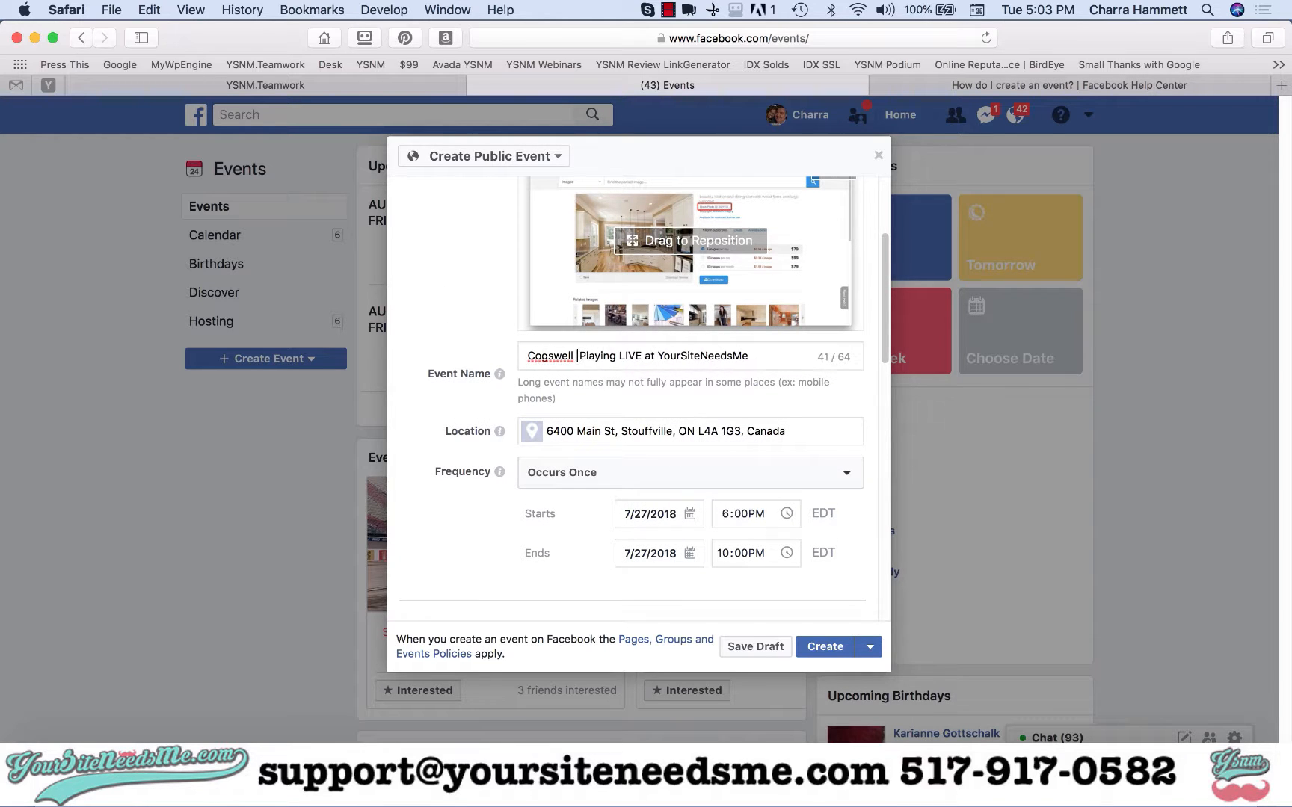
pyautogui.write('& Johnson')
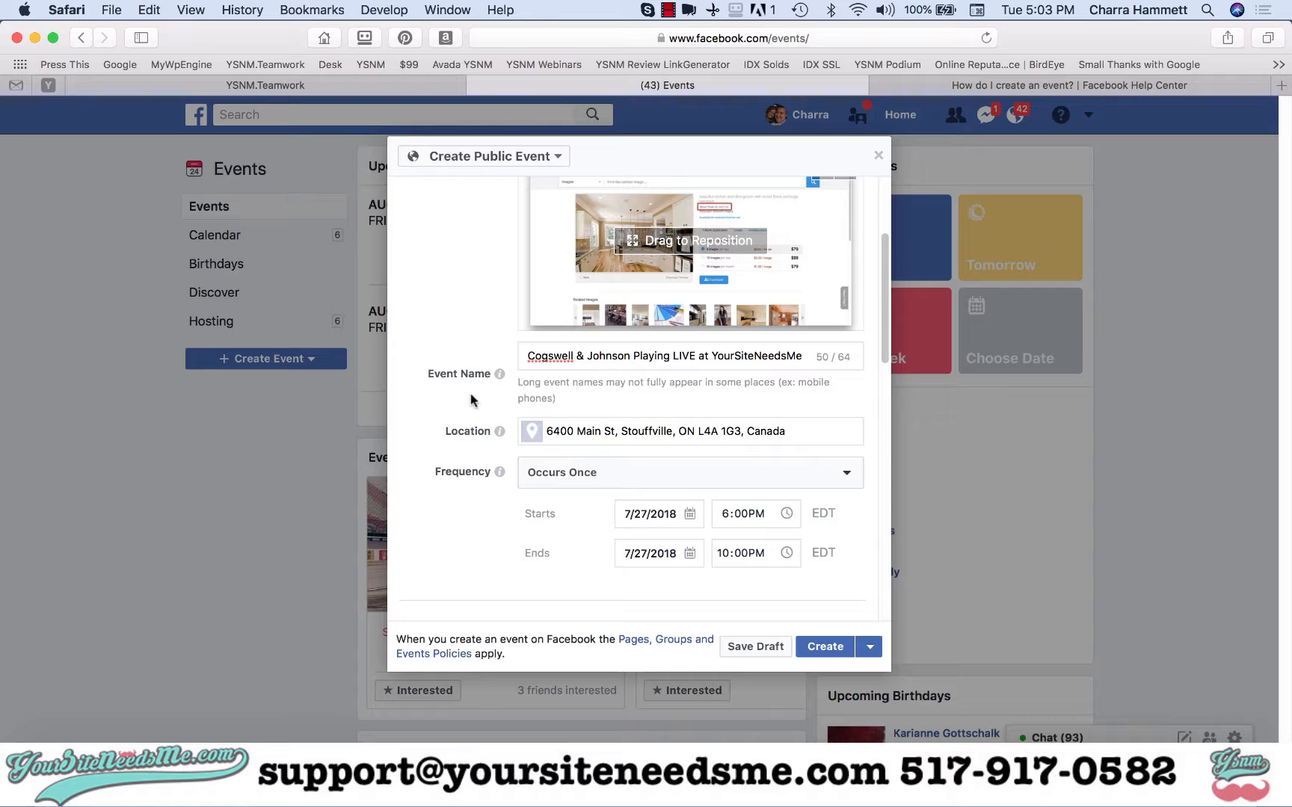
# - Check the co-host, posting and schedule options, and save the event as a draft
pyautogui.scroll(-10, 523, 404)
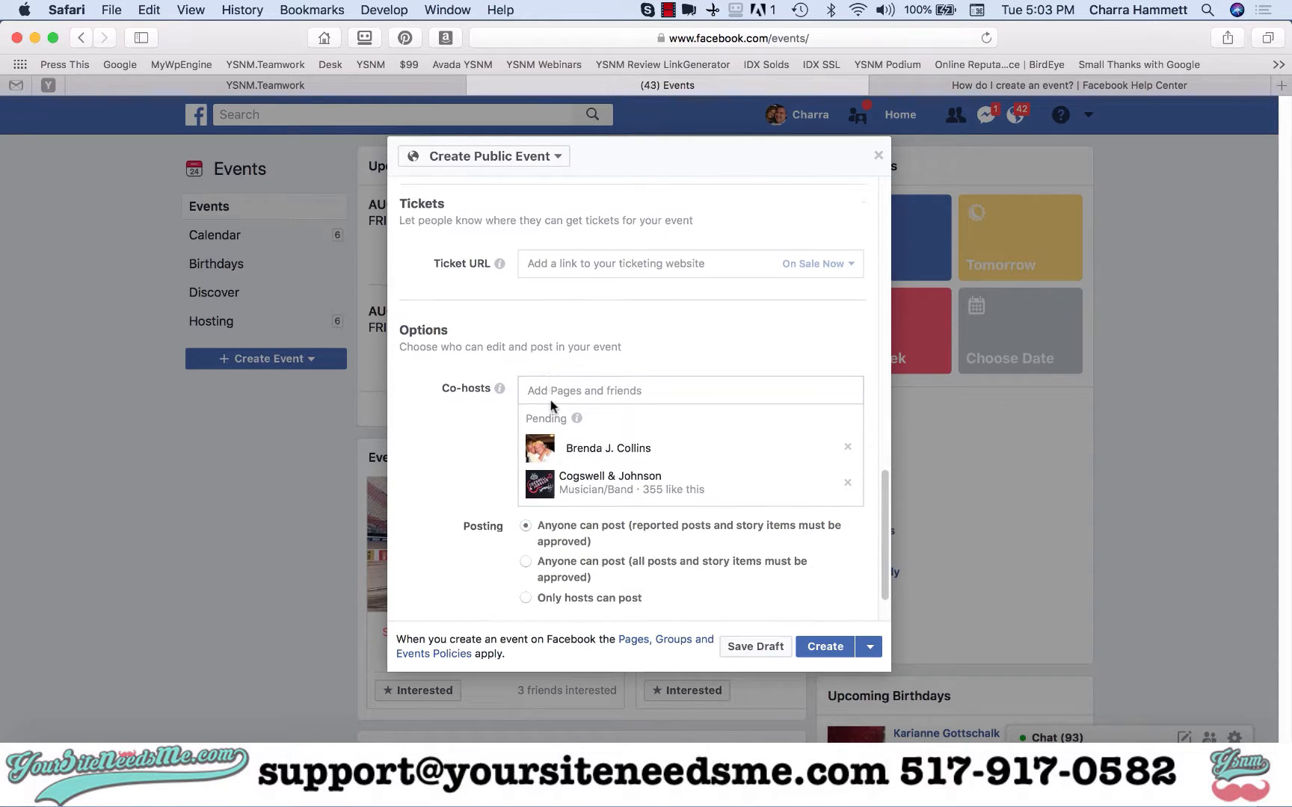
pyautogui.scroll(-2, 551, 405)
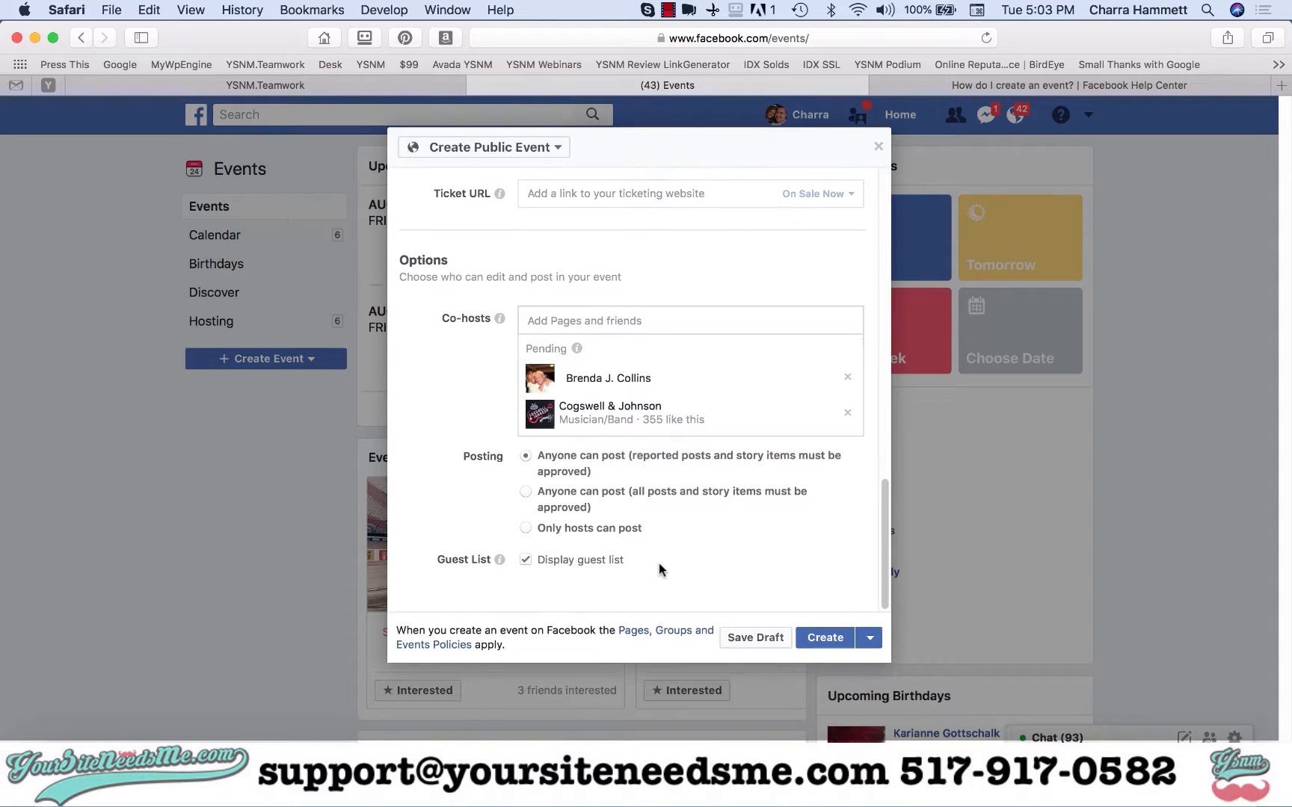
pyautogui.click(870, 647)
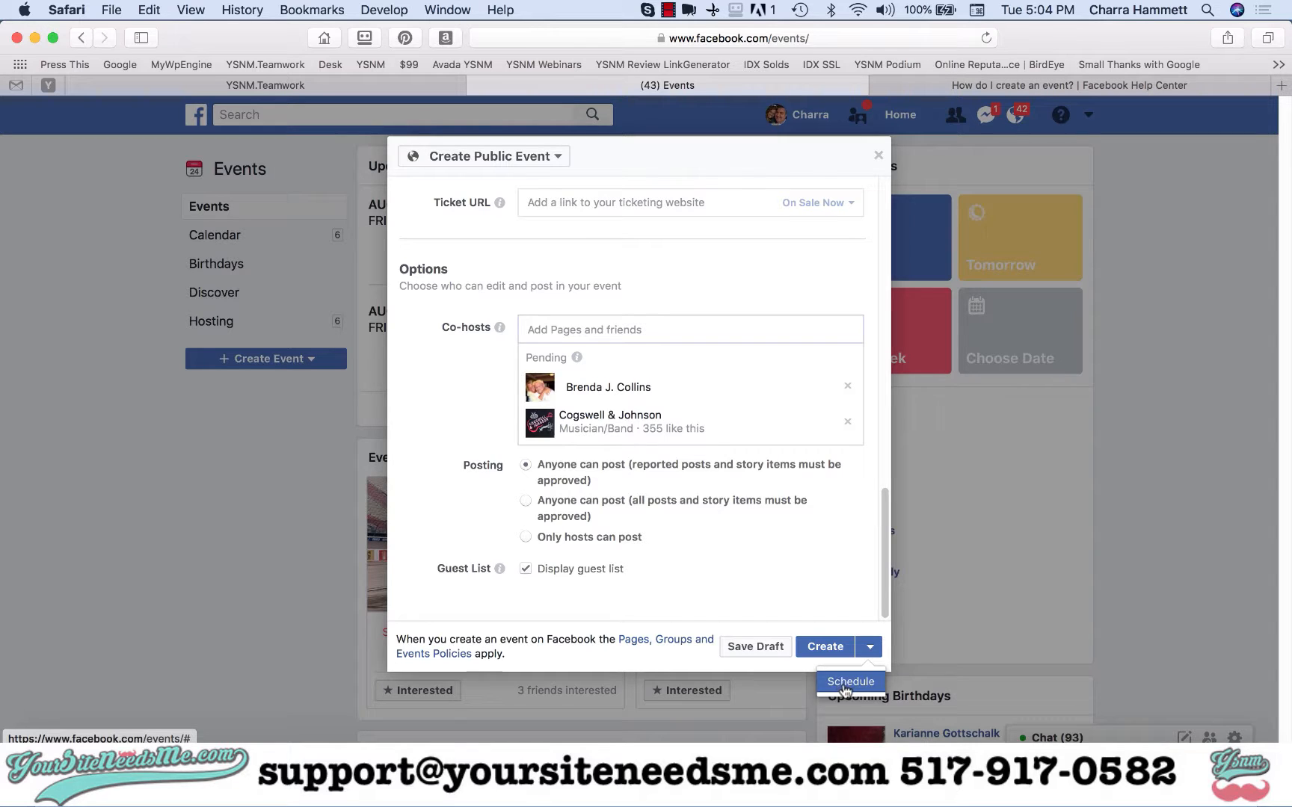
pyautogui.click(756, 649)
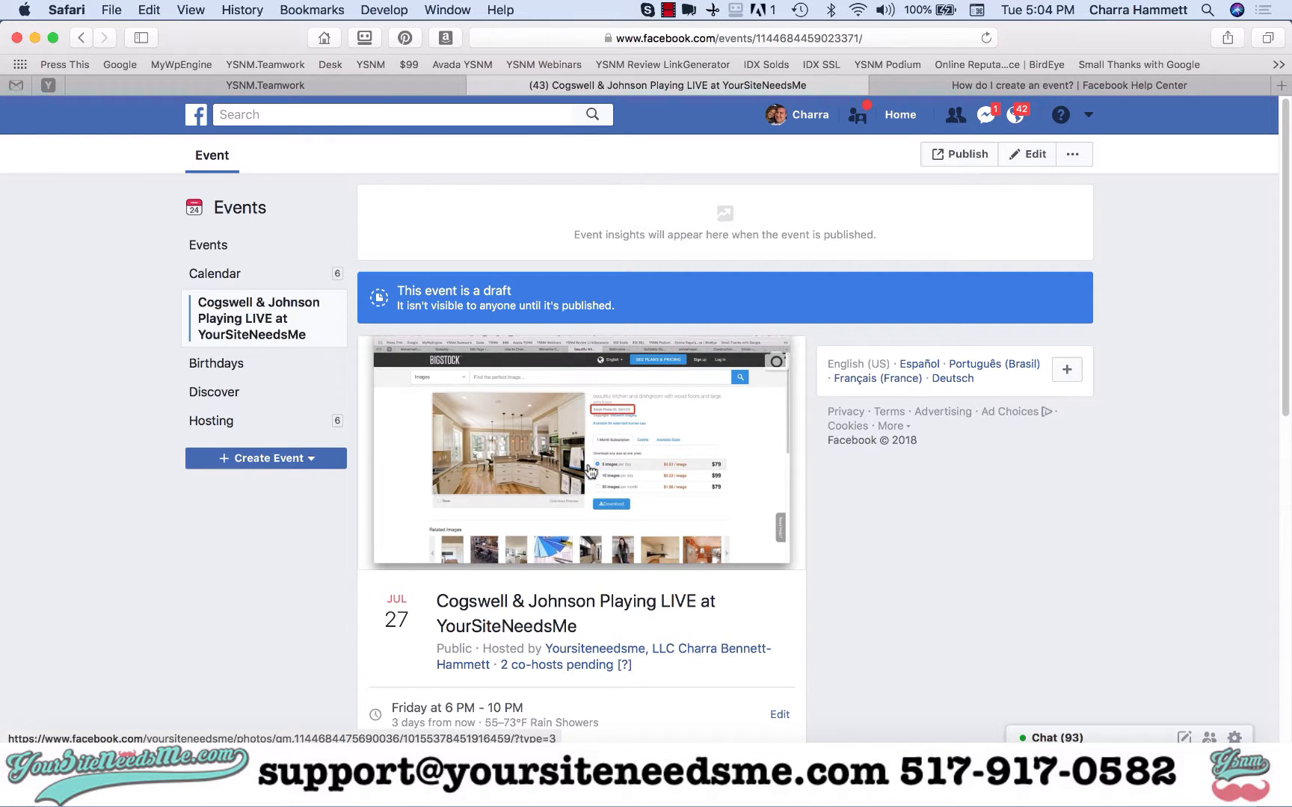
# - Review the saved draft's event page, including its date, location, hosts and description
pyautogui.scroll(-5, 591, 471)
pyautogui.scroll(-4, 590, 471)
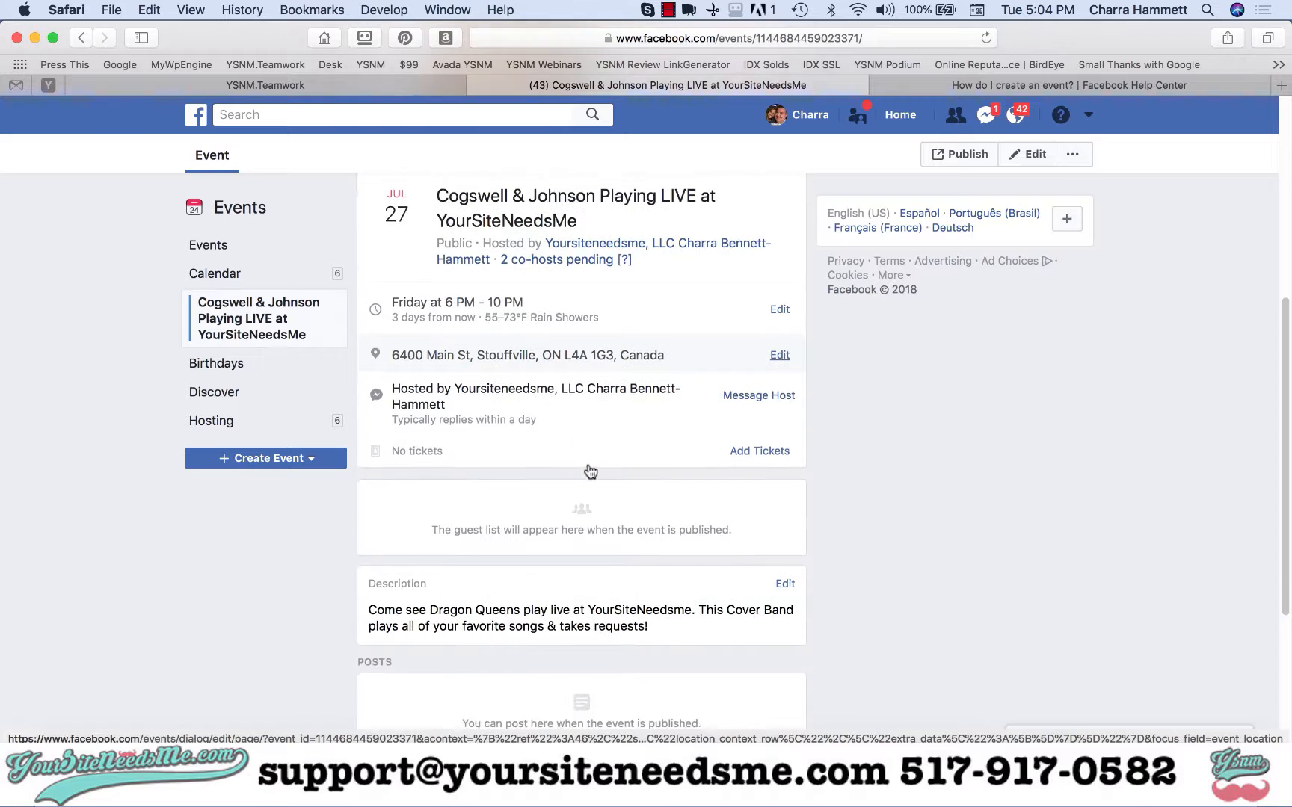
pyautogui.scroll(5, 591, 471)
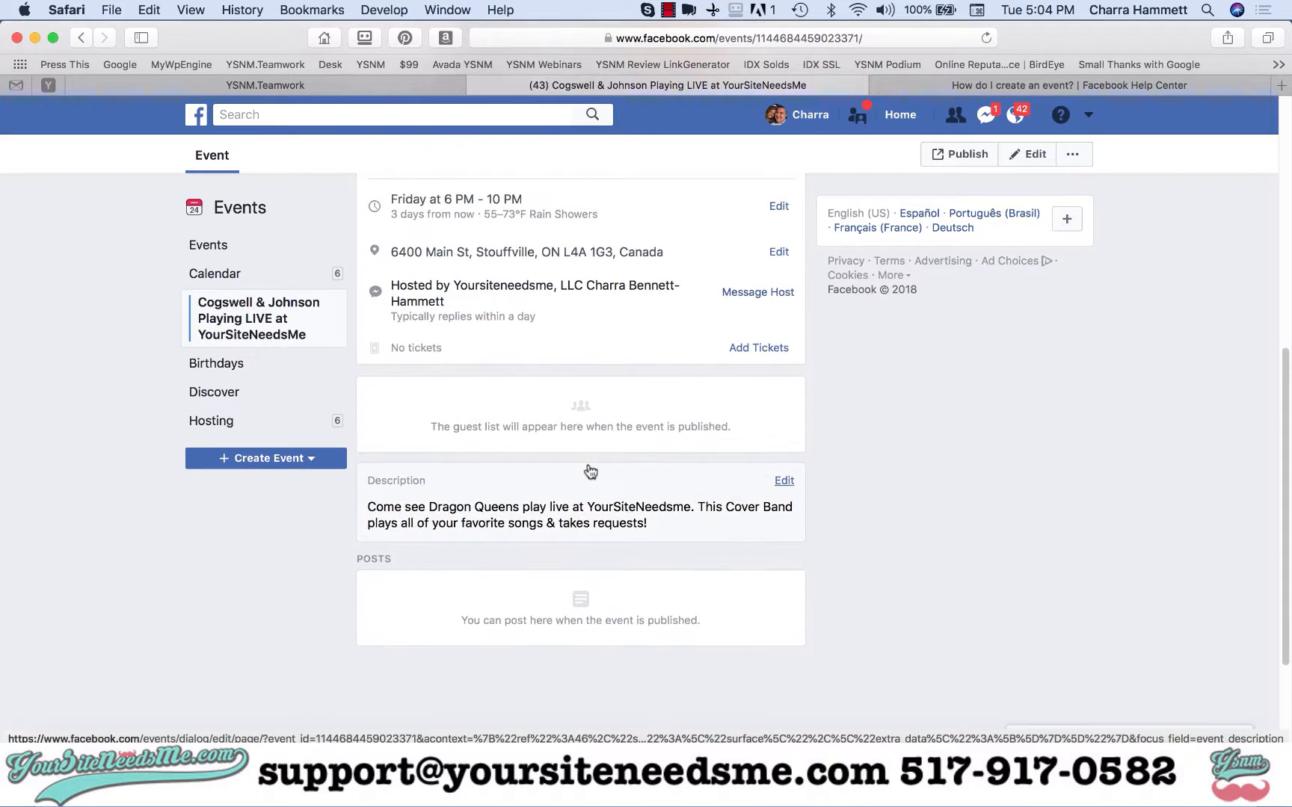
pyautogui.scroll(4, 591, 469)
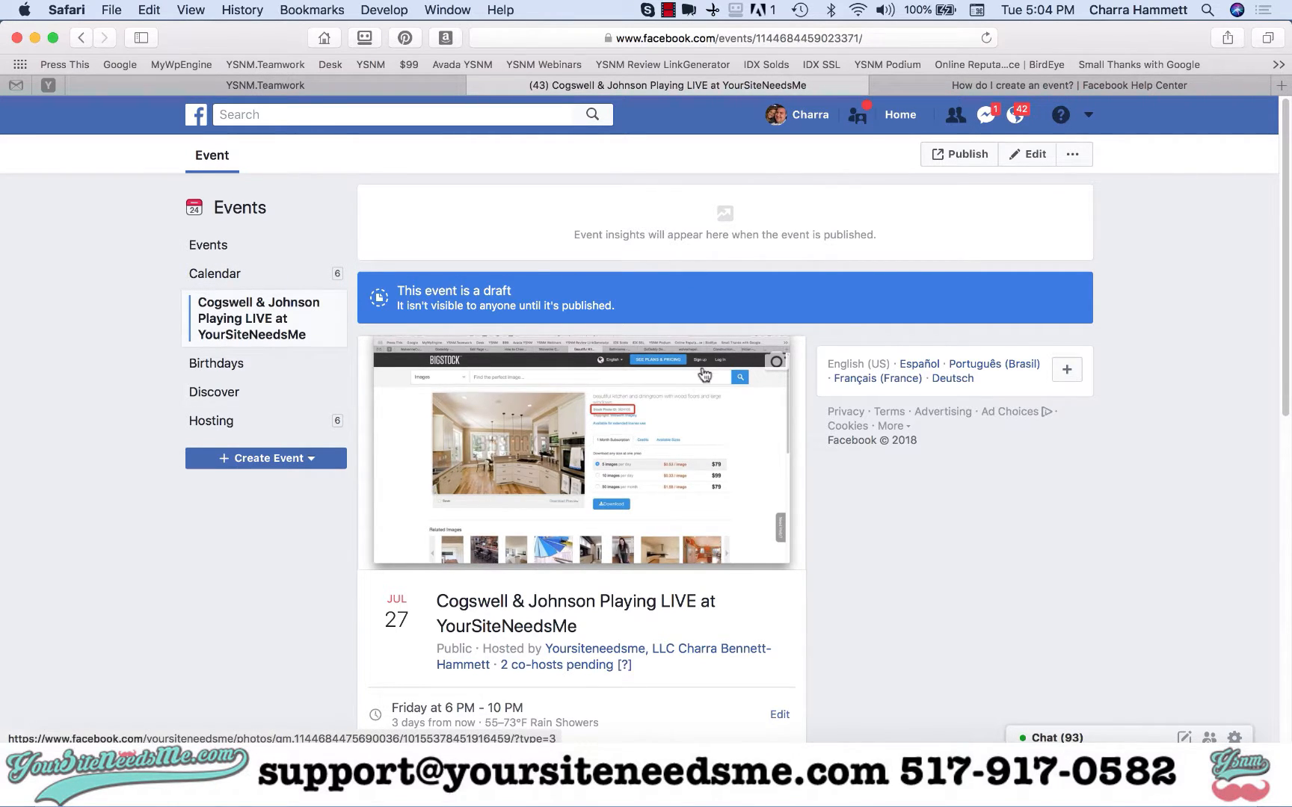
# - Look through the draft's edit form, close it, and view the additional event actions
pyautogui.click(1033, 155)
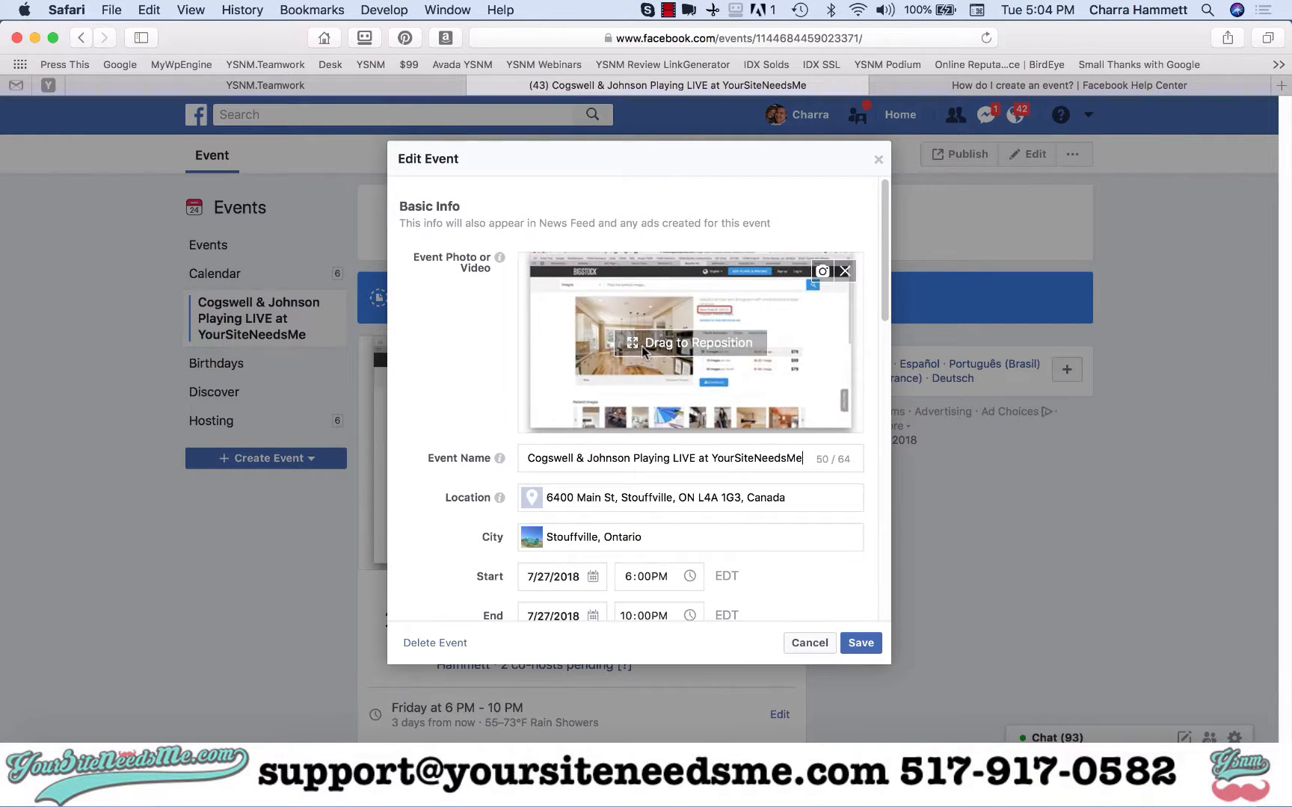
pyautogui.scroll(-10, 643, 346)
pyautogui.scroll(-5, 642, 352)
pyautogui.scroll(15, 642, 351)
pyautogui.click(877, 164)
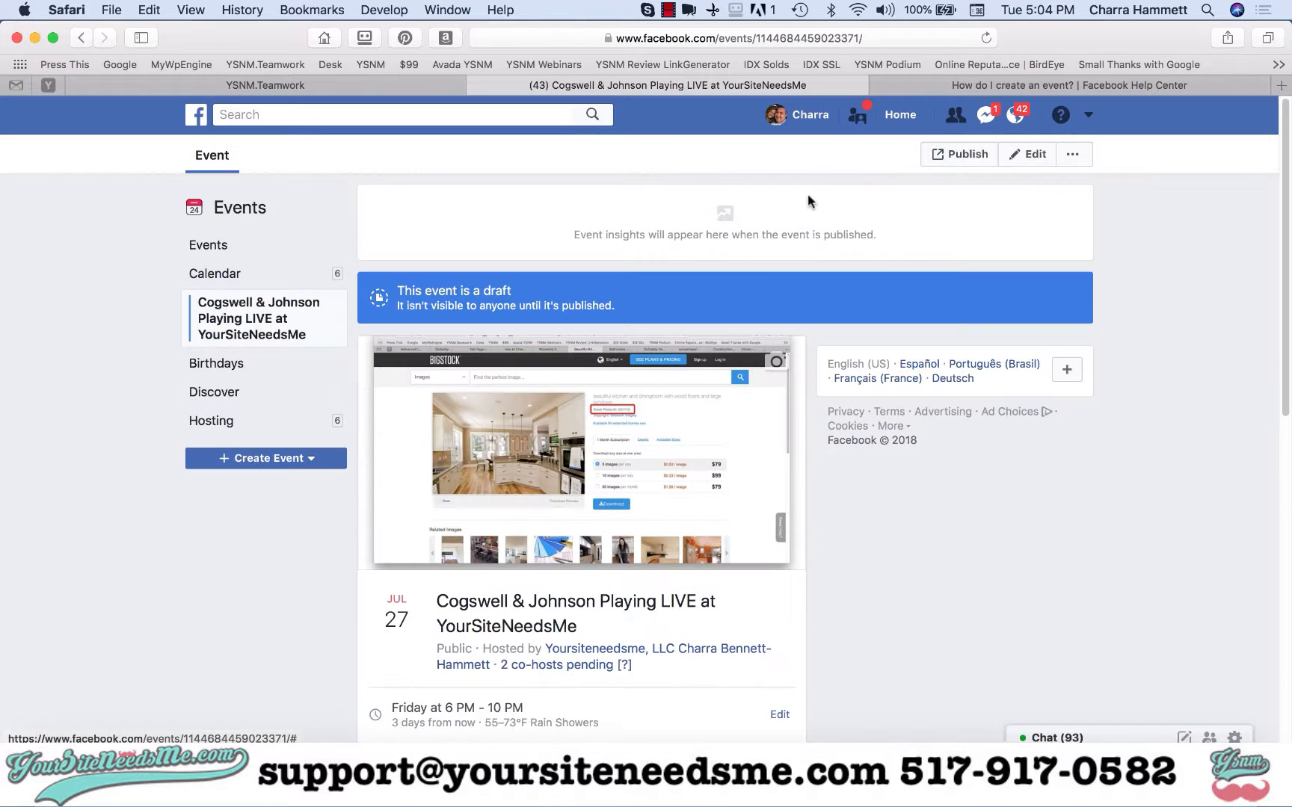
pyautogui.click(1071, 156)
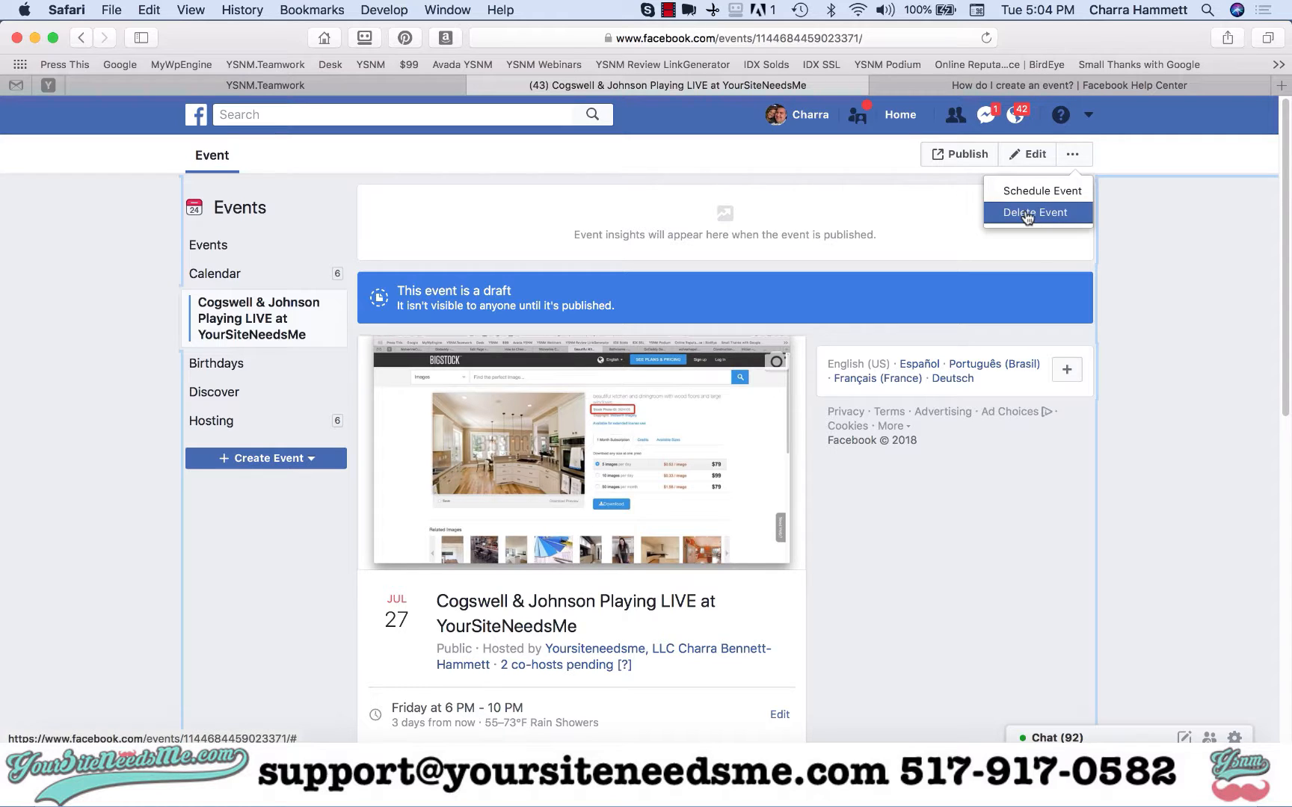
pyautogui.click(1142, 232)
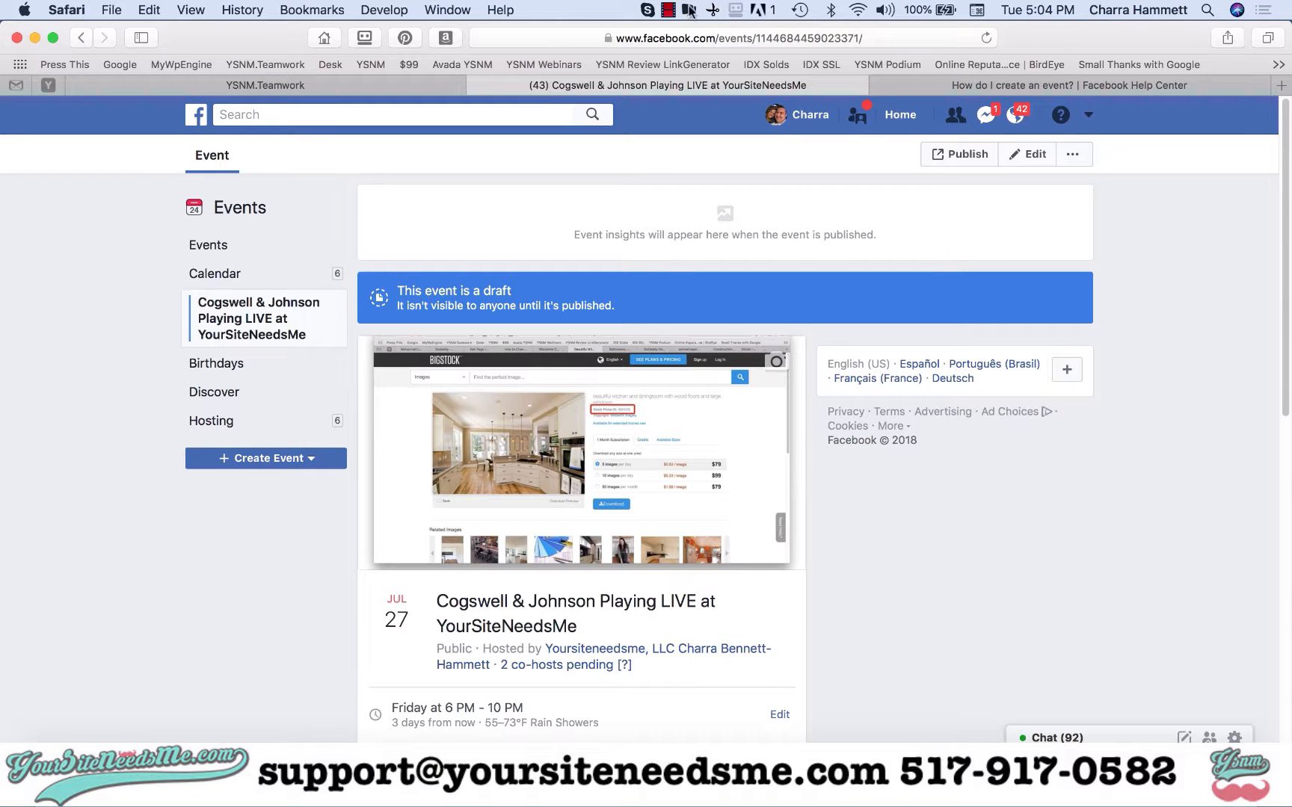
pyautogui.click(667, 10)
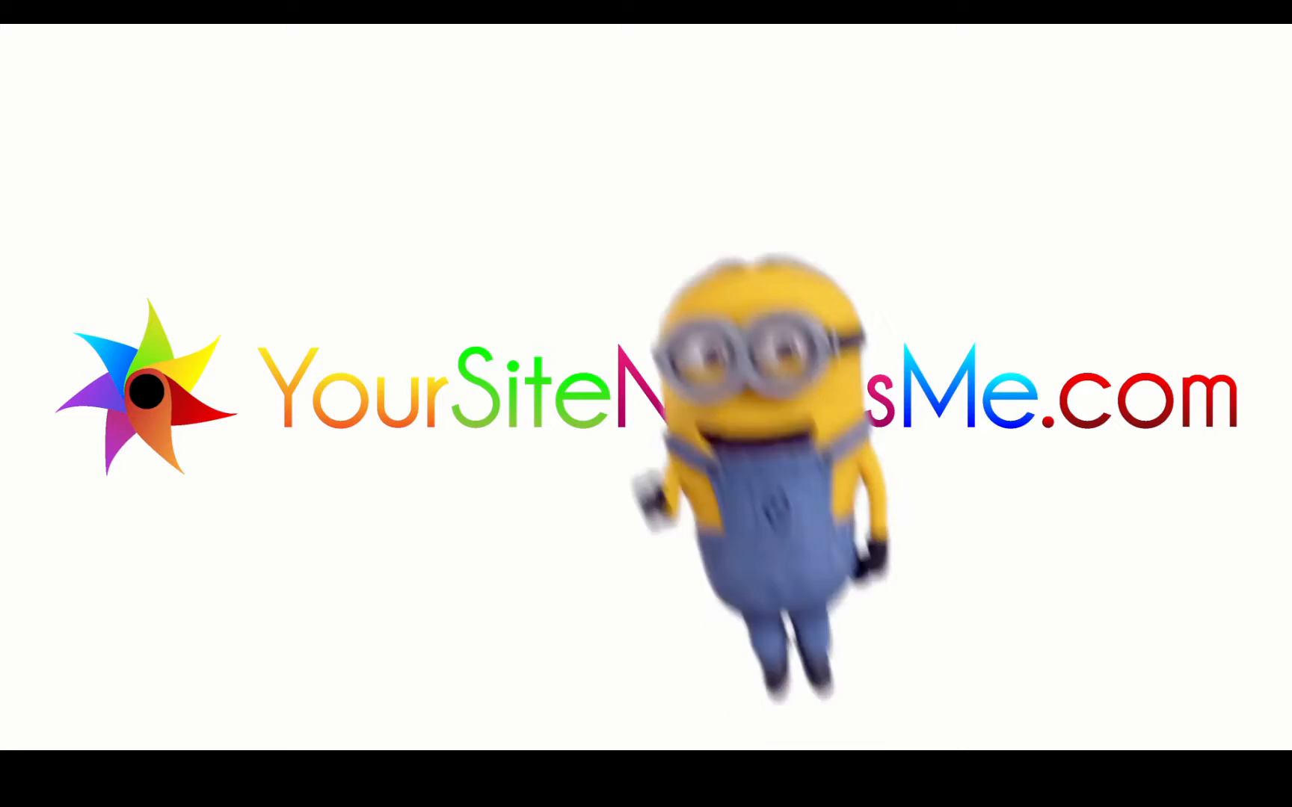